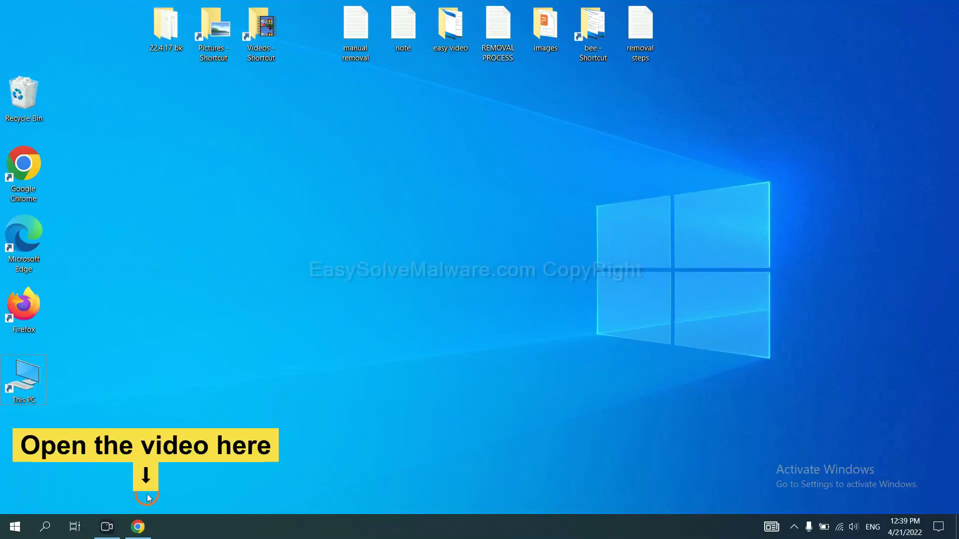
# Step: Open the EasySolveMalware guide from the description and download SpyHunter-Installer.exe for Windows
pyautogui.click(147, 525)
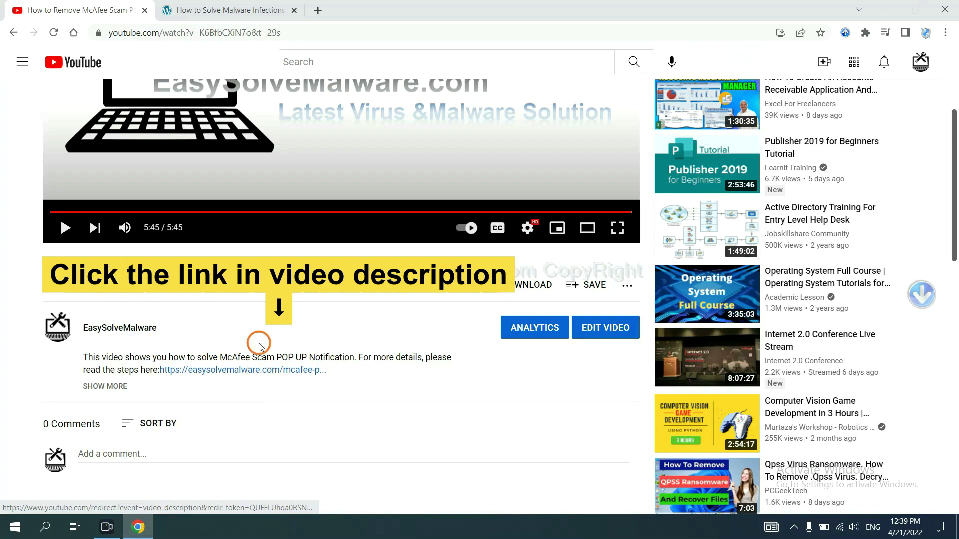
pyautogui.click(265, 372)
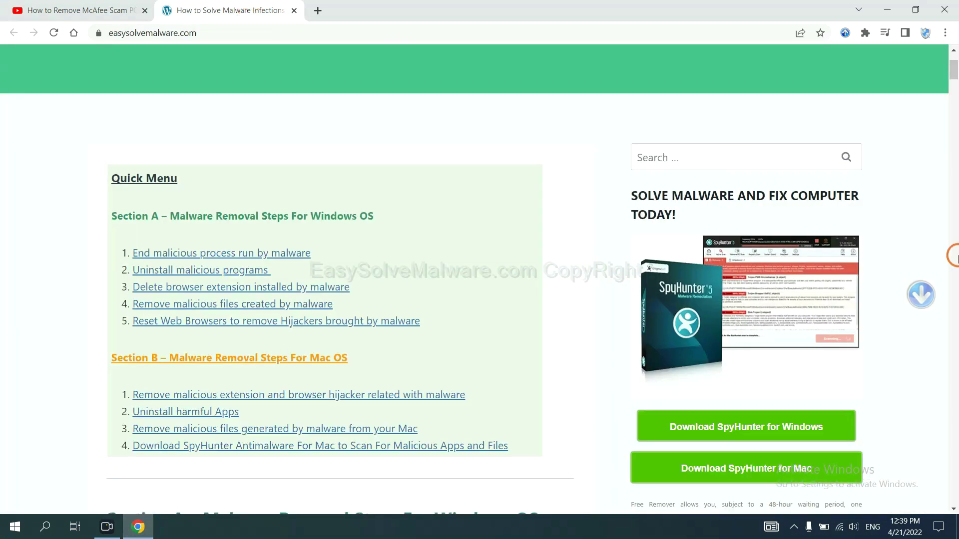
pyautogui.scroll(-4, 952, 255)
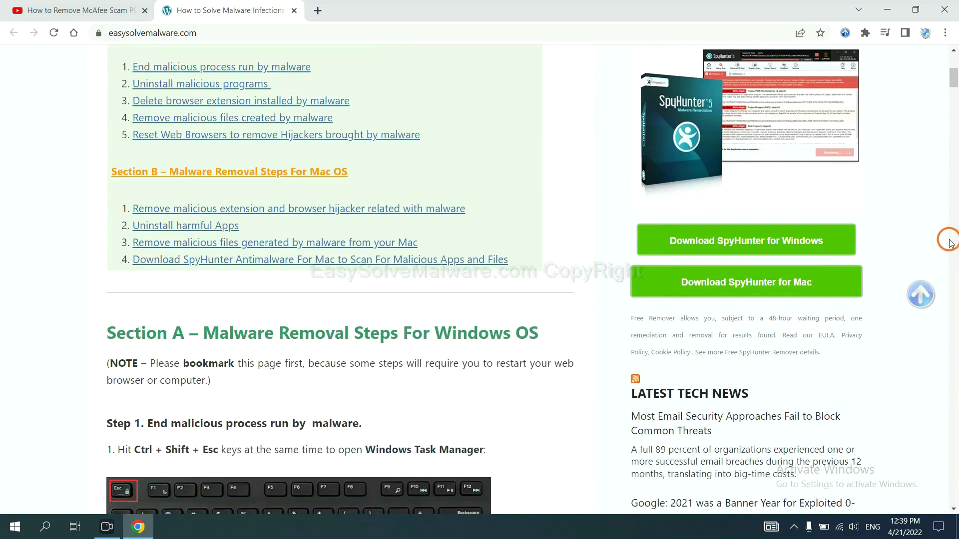
pyautogui.click(814, 239)
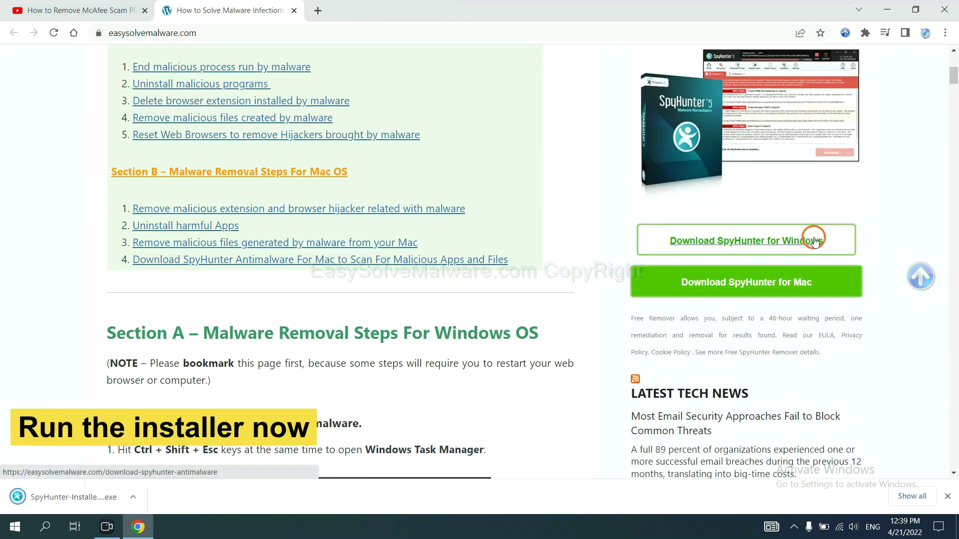
# Step: Run SpyHunter-Installer.exe in English, accept the EULA and start installing SpyHunter 5
pyautogui.click(61, 497)
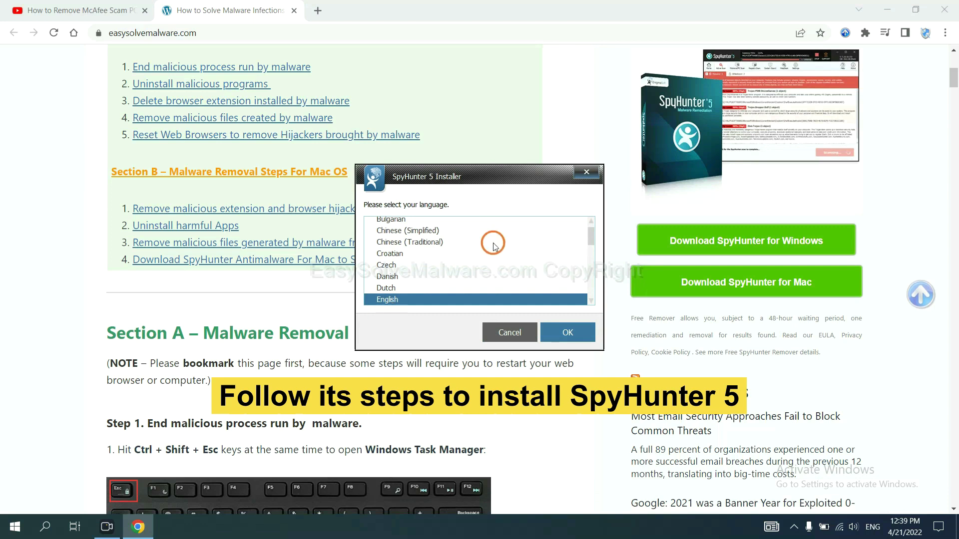
pyautogui.click(556, 333)
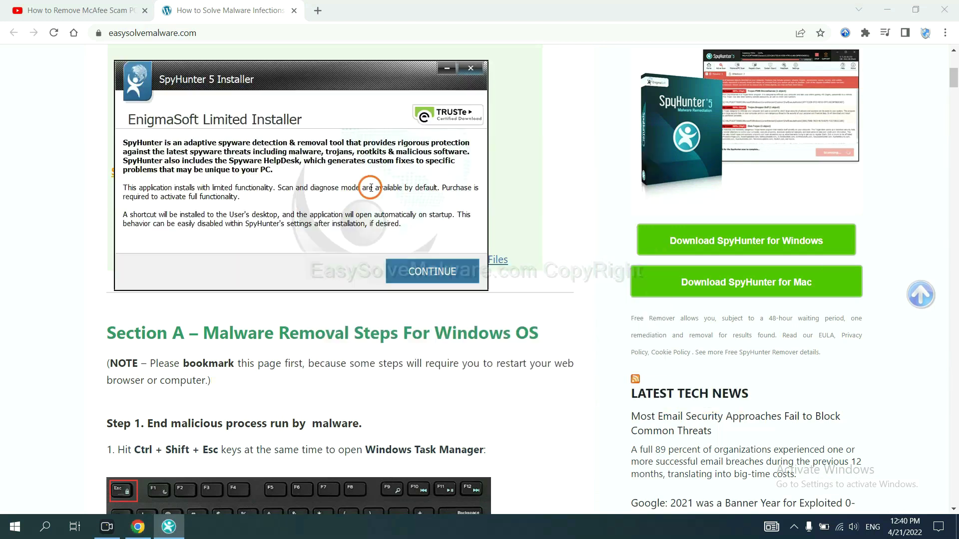
pyautogui.click(409, 273)
pyautogui.click(309, 240)
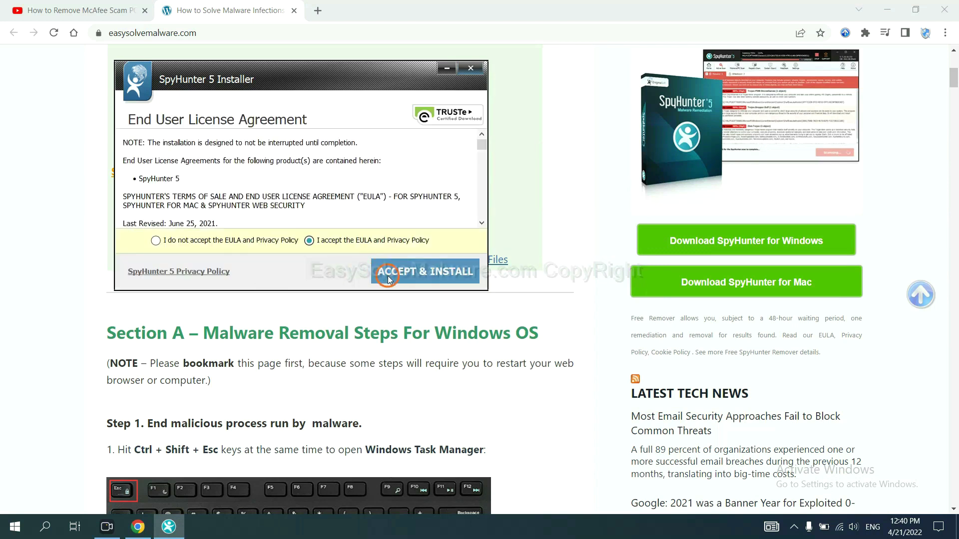
pyautogui.click(389, 278)
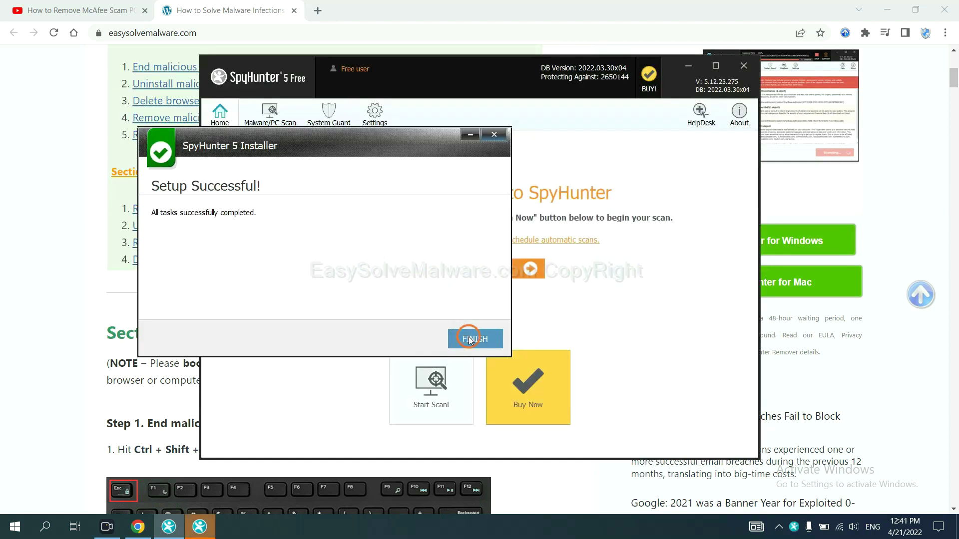
# Step: Finish setup, scan the computer and move past the unknown remove360.bat object to registration
pyautogui.click(472, 336)
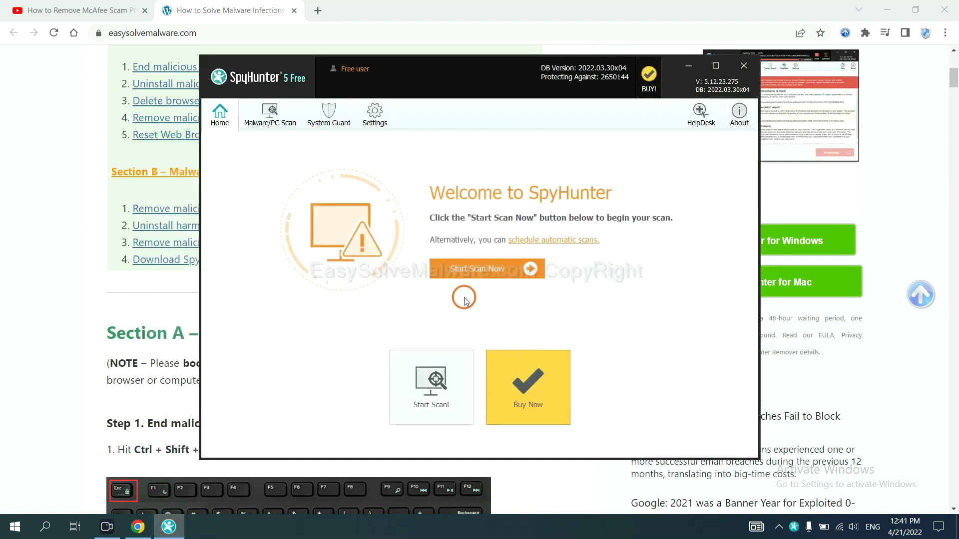
pyautogui.click(472, 273)
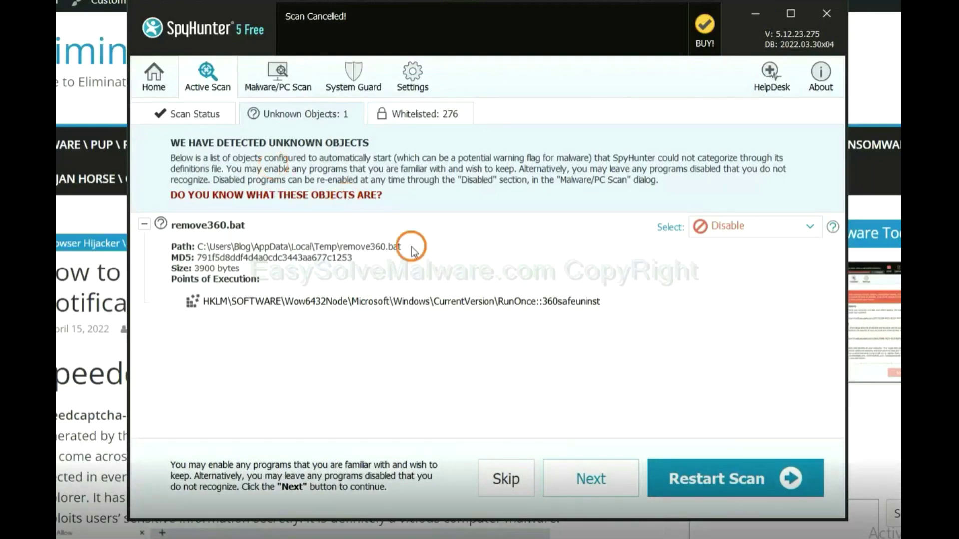
pyautogui.click(587, 474)
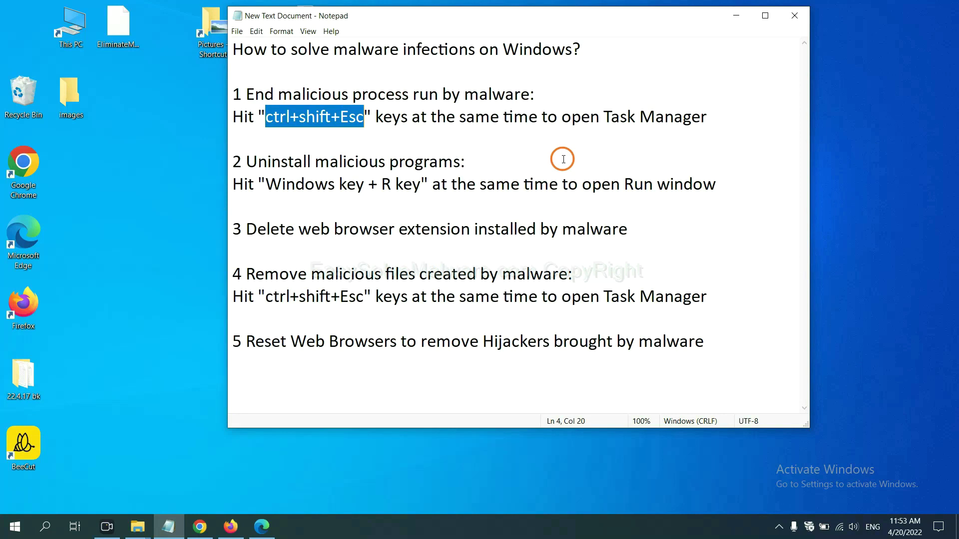
# Step: Clear the highlight on the ctrl+shift+Esc shortcut in the Notepad notes
pyautogui.click(341, 120)
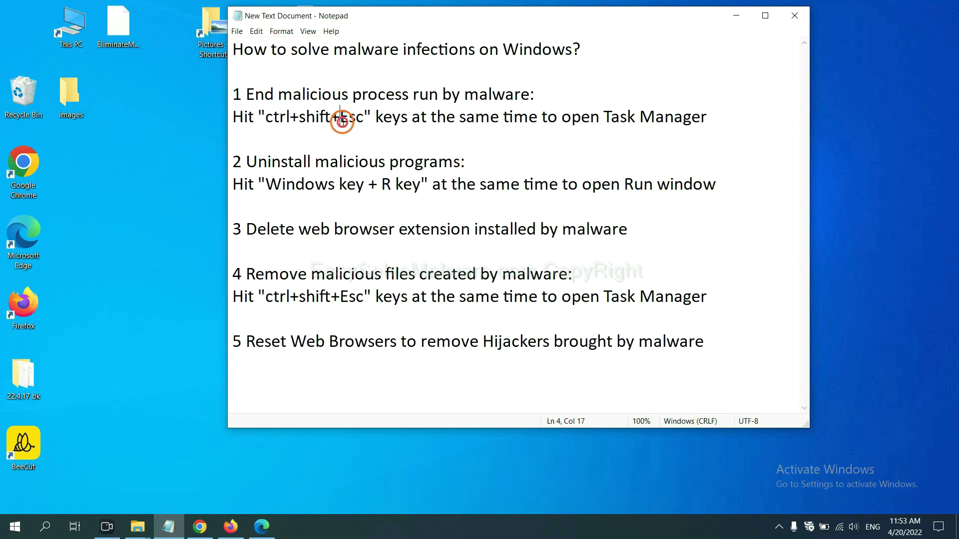
# Step: End the Usermode Font Driver Host process in Task Manager, then close it
pyautogui.moveTo(364, 119); pyautogui.dragTo(268, 120)
pyautogui.hotkey('ctrl', 'shift', 'Escape')
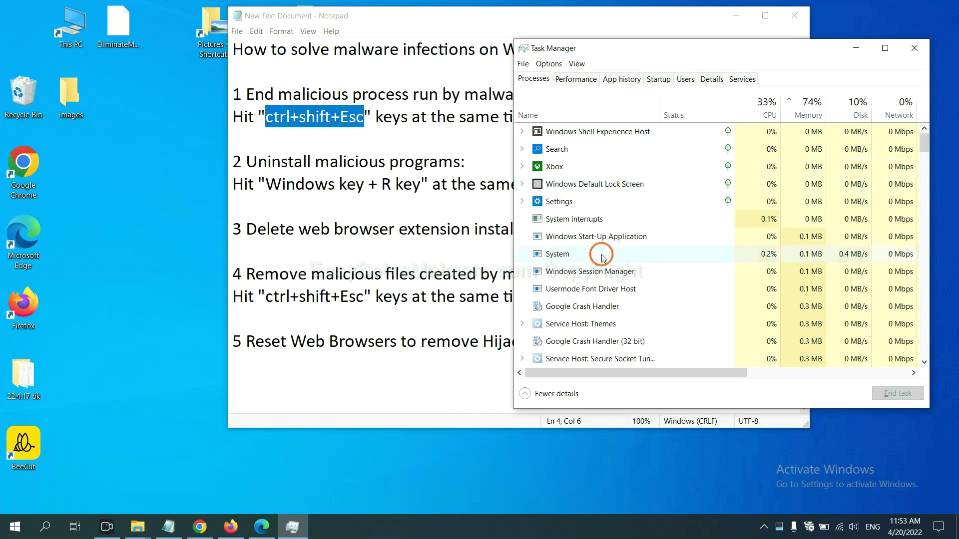
pyautogui.click(641, 253)
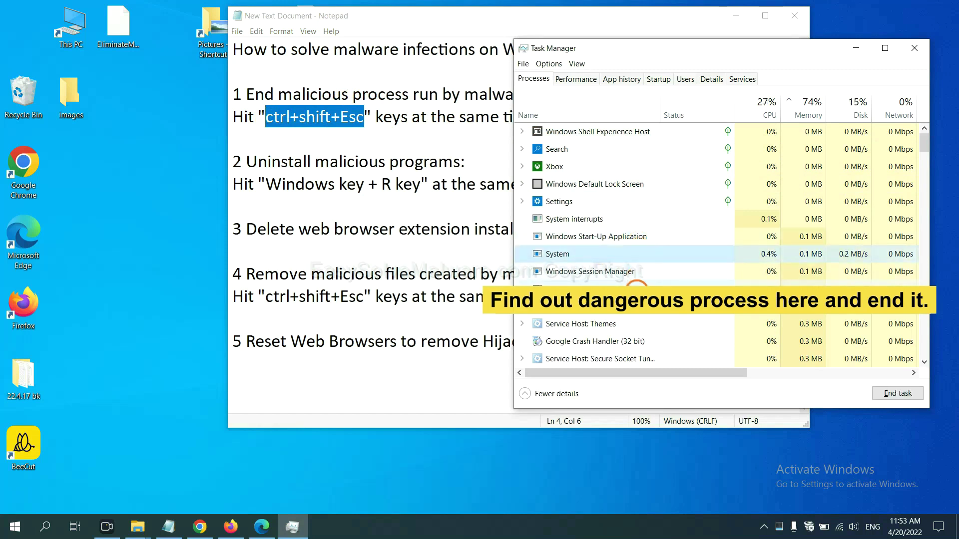
pyautogui.click(637, 289)
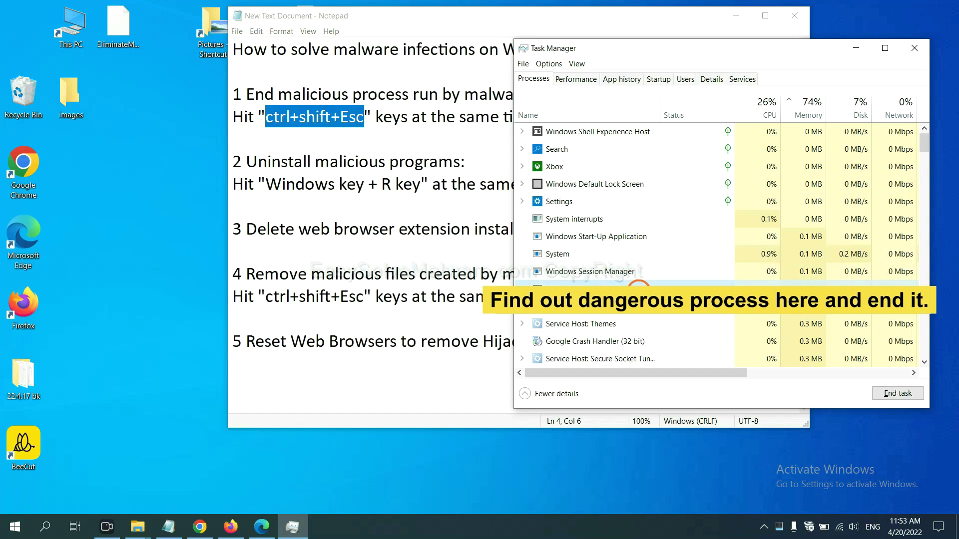
pyautogui.click(908, 394)
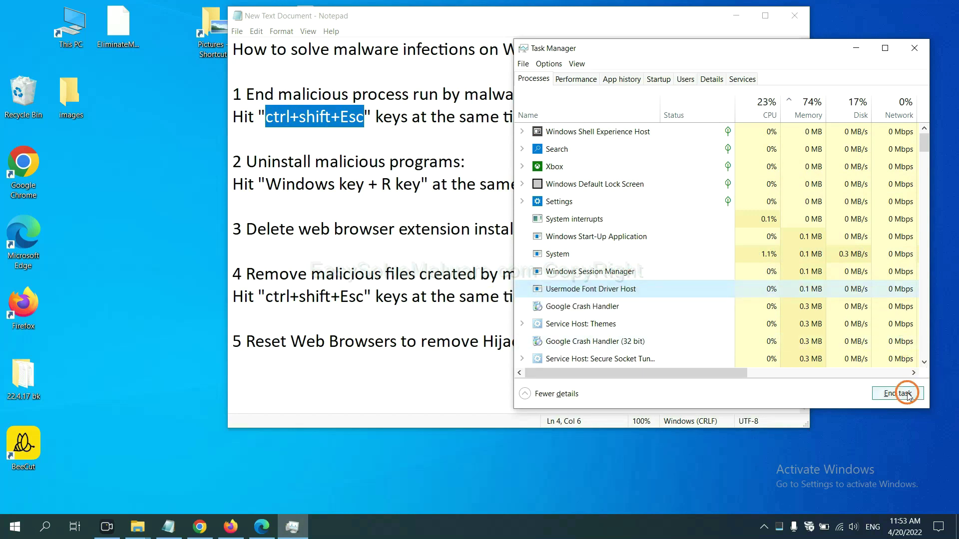
pyautogui.click(910, 48)
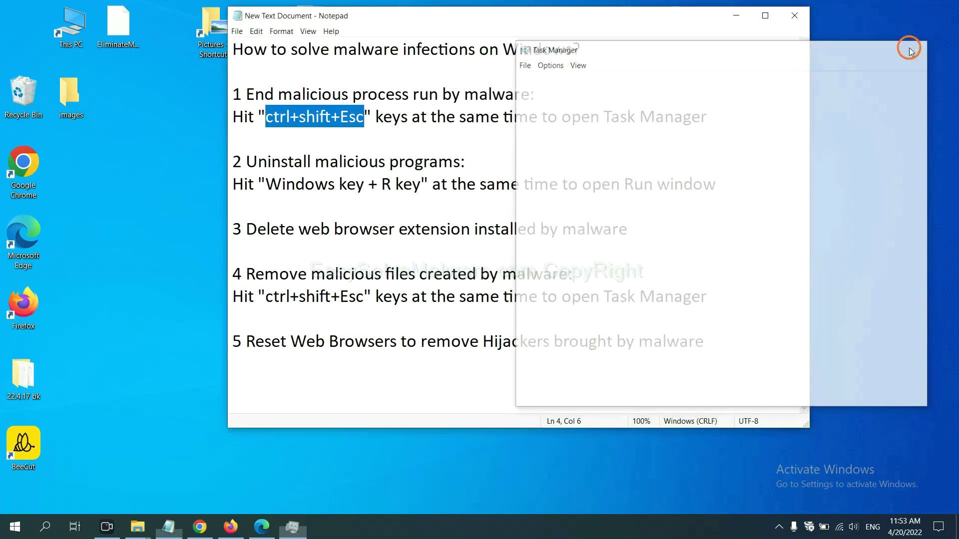
pyautogui.click(595, 200)
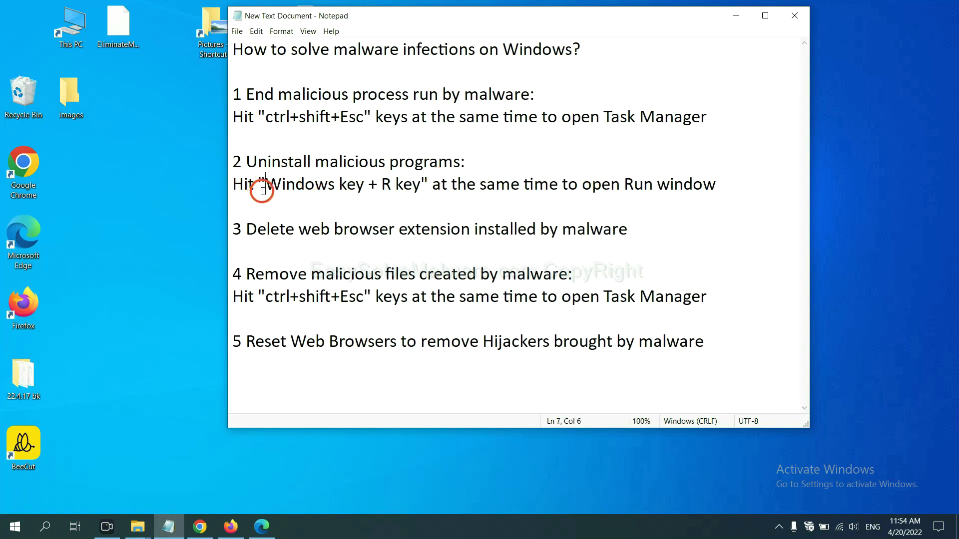
# Step: Open the Run dialog beside the notes and select its 'control panel' command
pyautogui.moveTo(262, 191); pyautogui.dragTo(424, 201)
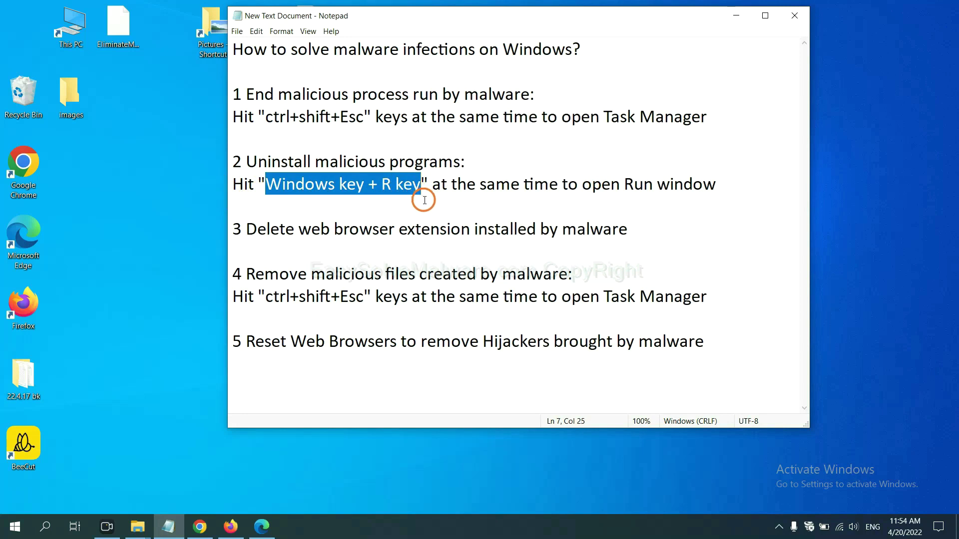
pyautogui.press('super+r')
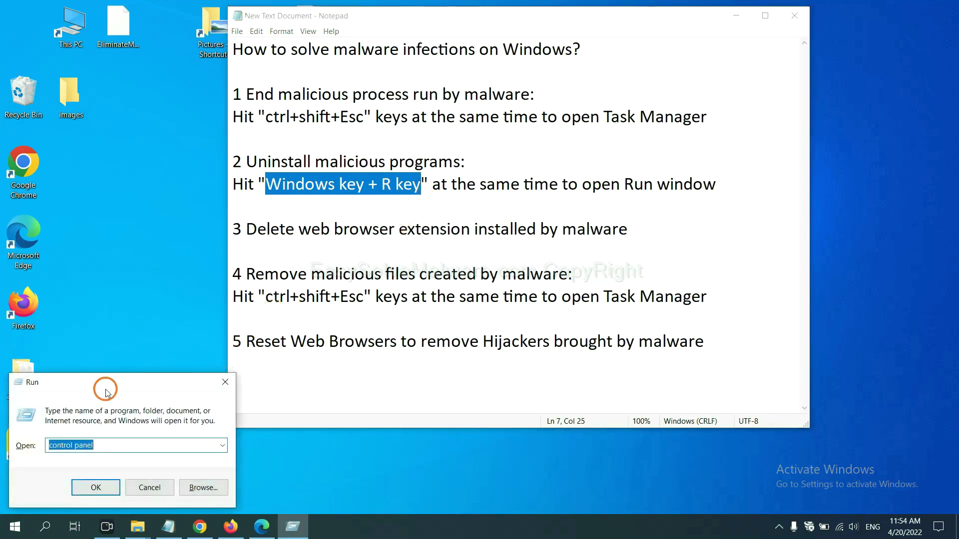
pyautogui.moveTo(105, 391); pyautogui.dragTo(732, 168)
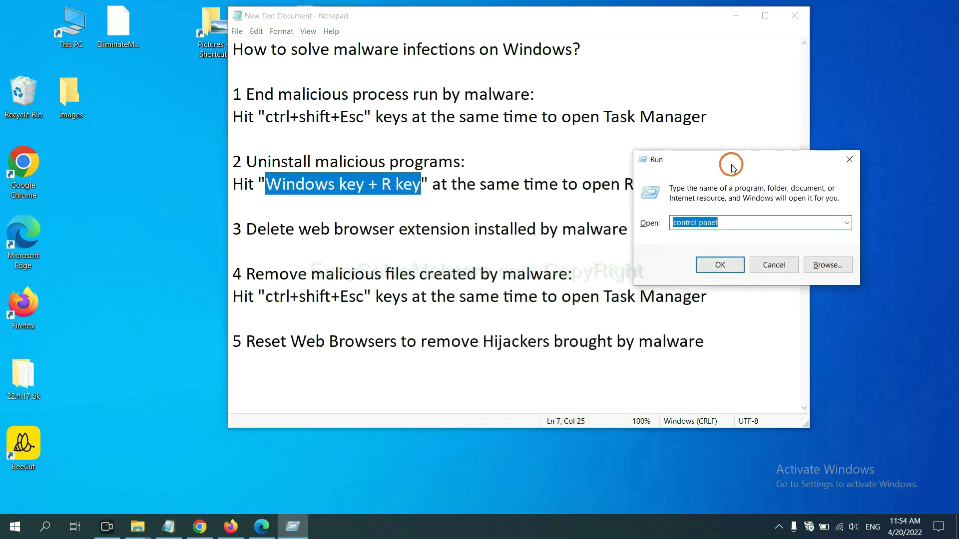
pyautogui.click(739, 223)
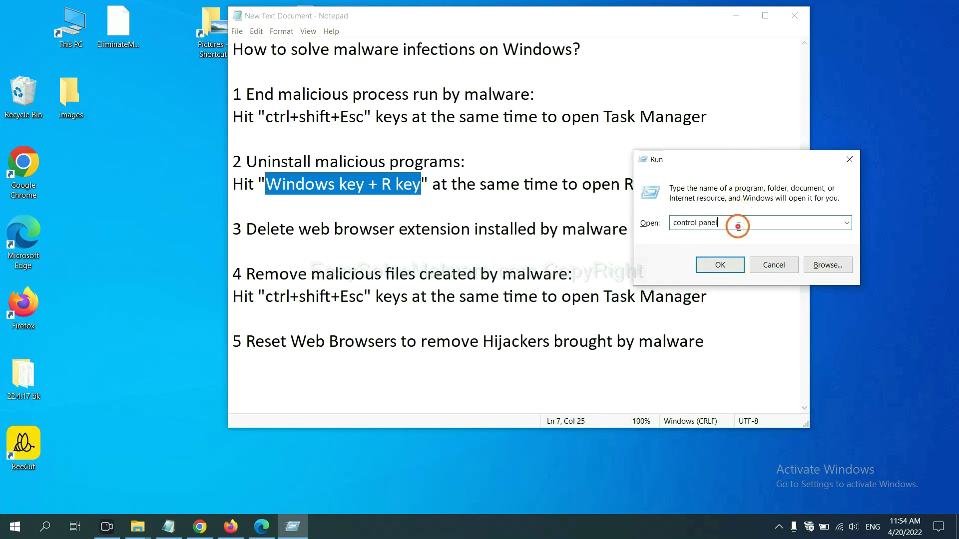
pyautogui.moveTo(741, 225); pyautogui.dragTo(655, 224)
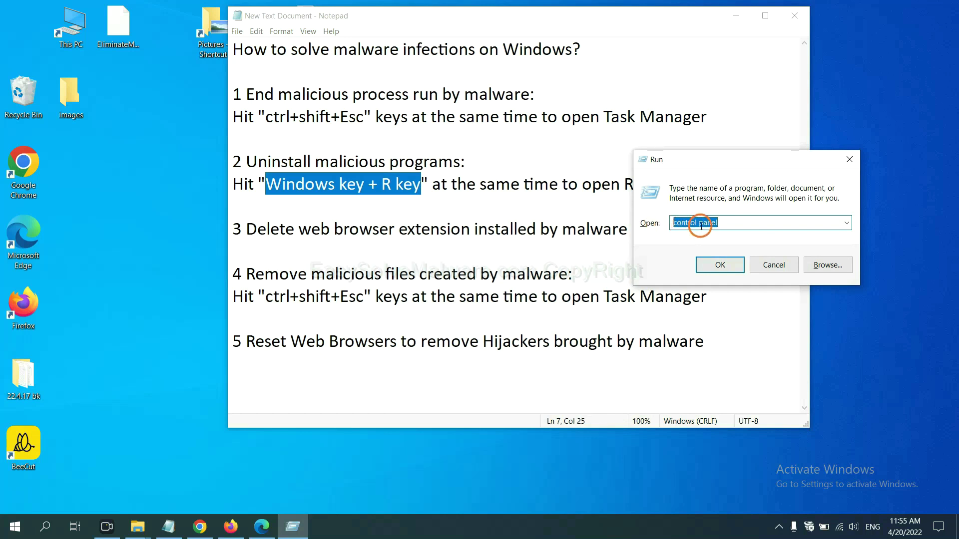
# Step: Run 'control panel', select Xiph.Org Open Codecs in the installed programs, then close the list
pyautogui.click(715, 268)
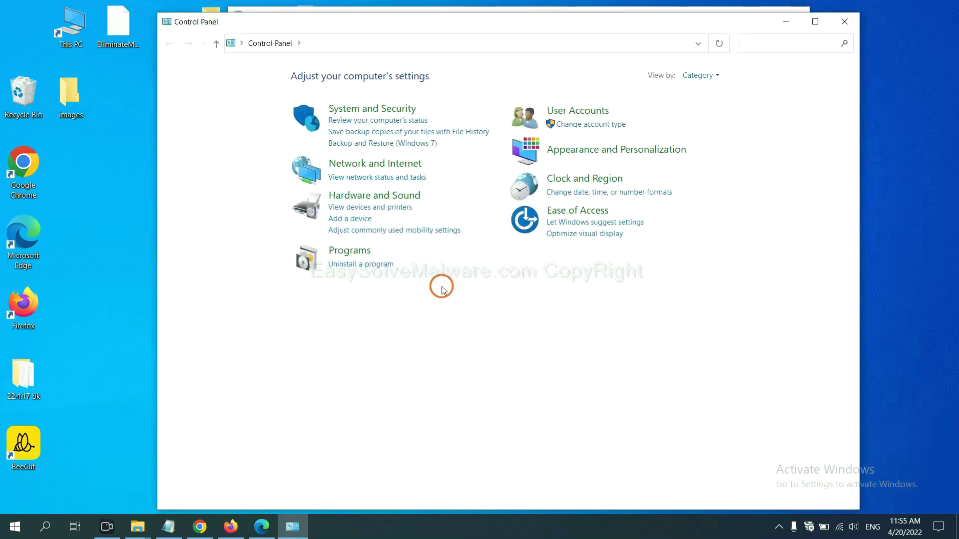
pyautogui.click(378, 265)
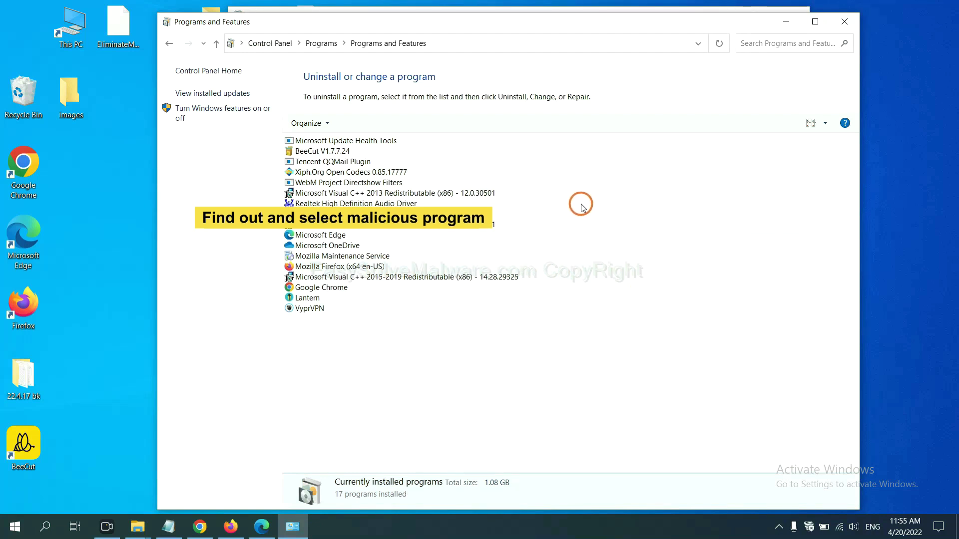
pyautogui.click(377, 172)
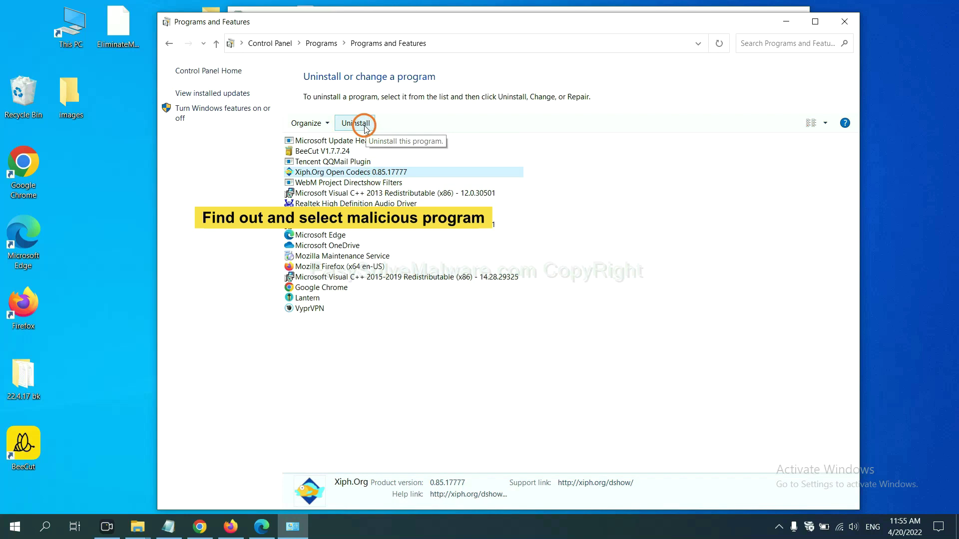
pyautogui.click(849, 24)
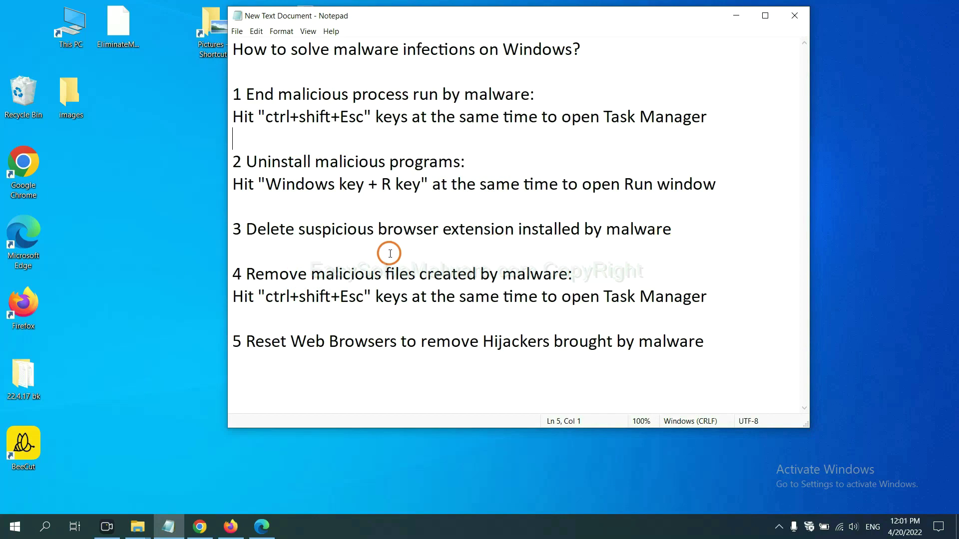
# Step: Show the Scroll To Top extension on Chrome's Extensions page via More tools
pyautogui.click(205, 527)
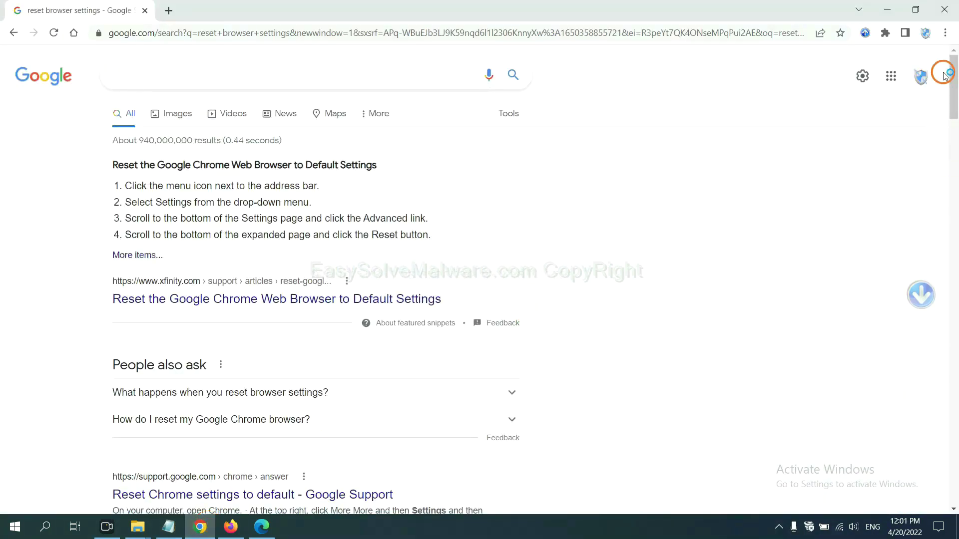
pyautogui.click(944, 34)
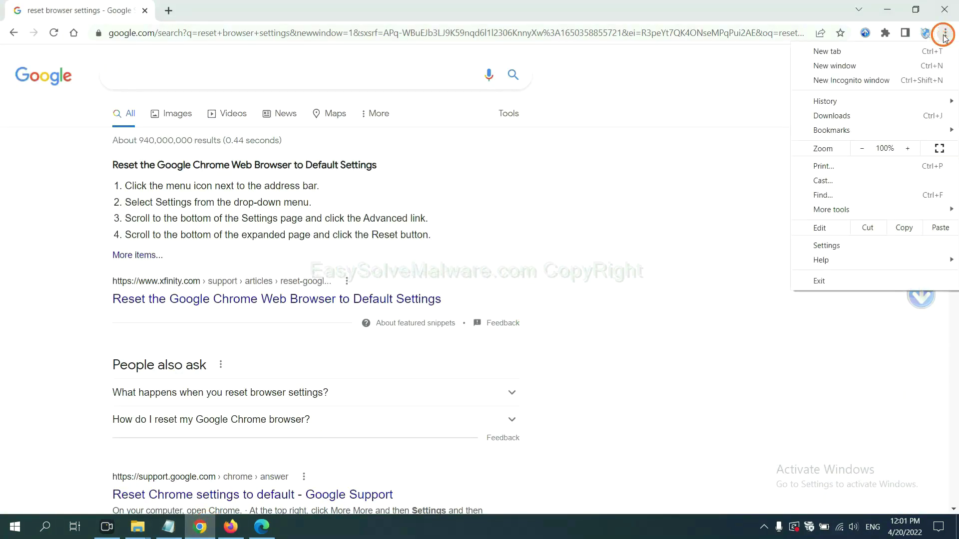
pyautogui.moveTo(860, 210)
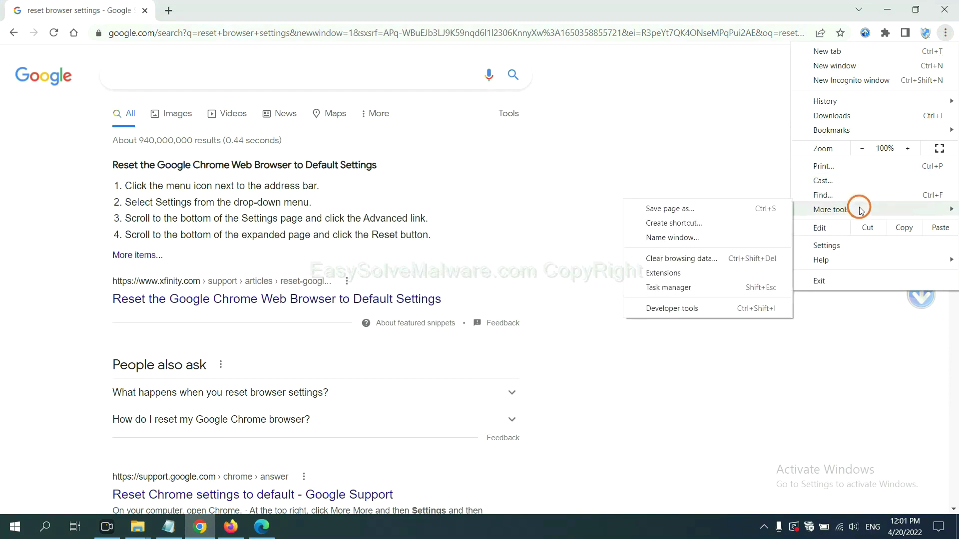
pyautogui.click(707, 273)
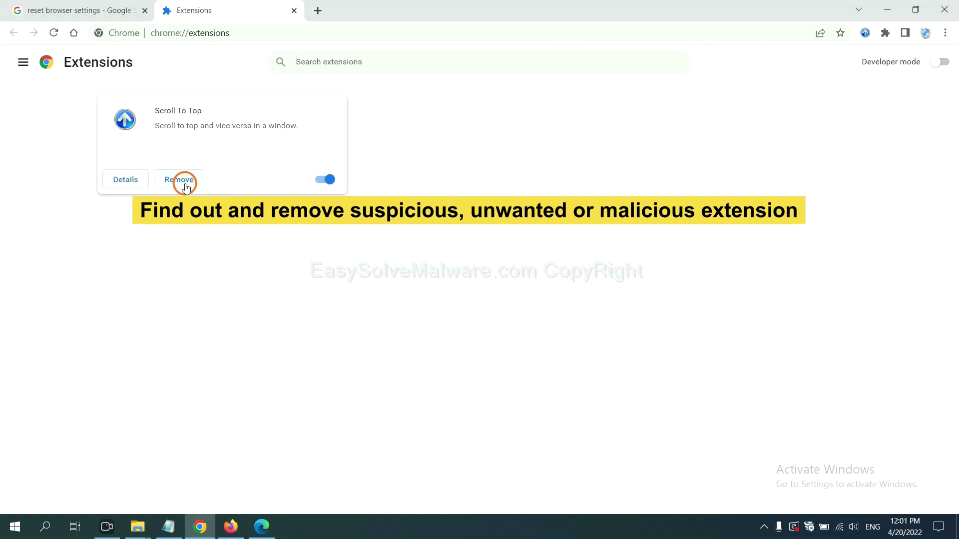
# Step: Open Firefox's Add-ons and themes and show the GIPHY for Firefox card's removal options
pyautogui.click(231, 527)
pyautogui.click(946, 40)
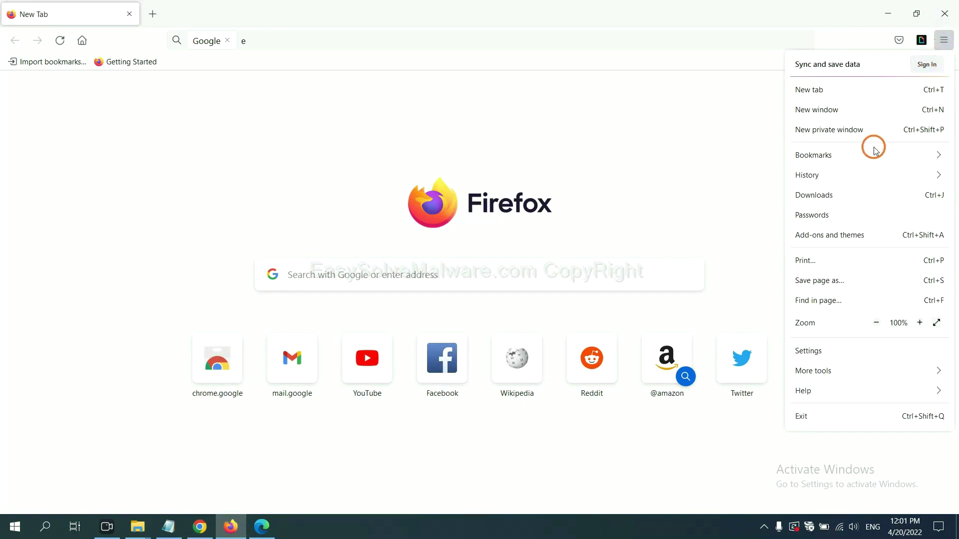
pyautogui.click(838, 242)
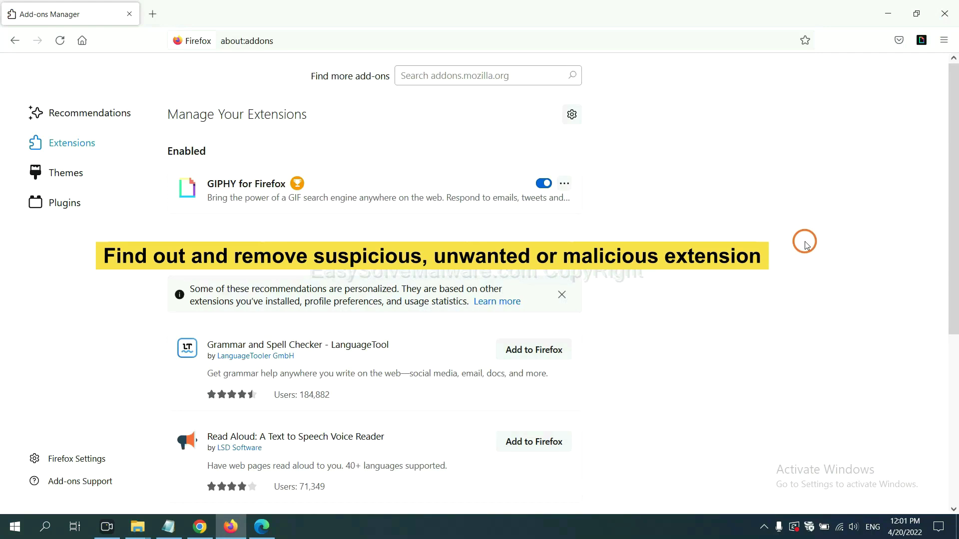
pyautogui.click(564, 184)
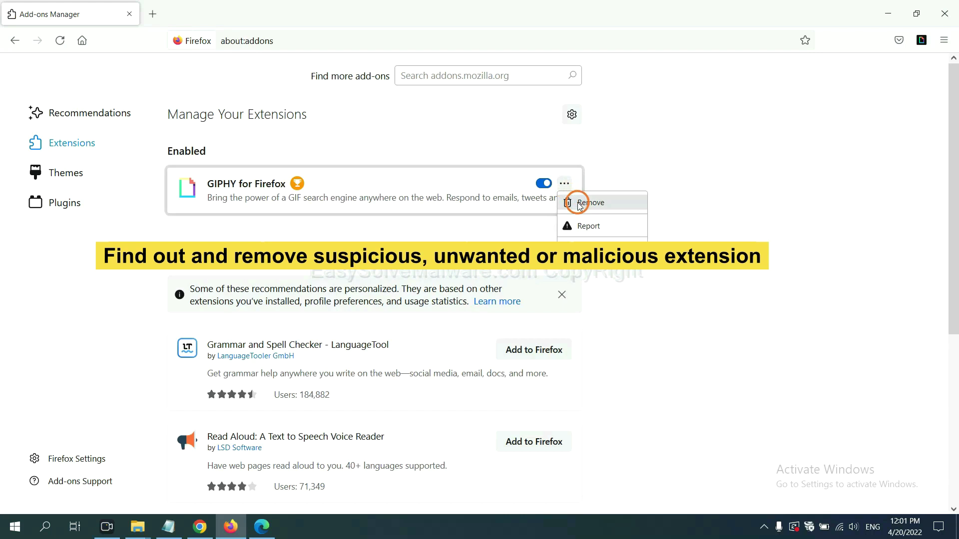
# Step: Remove the ArcVpn Free Fast VPN Proxy extension from Edge, then minimise Edge
pyautogui.click(261, 533)
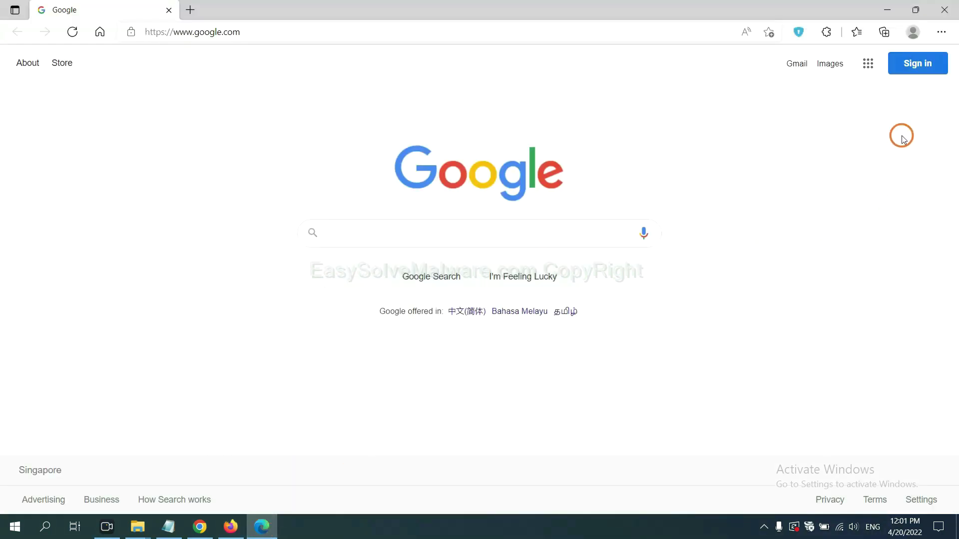
pyautogui.click(940, 35)
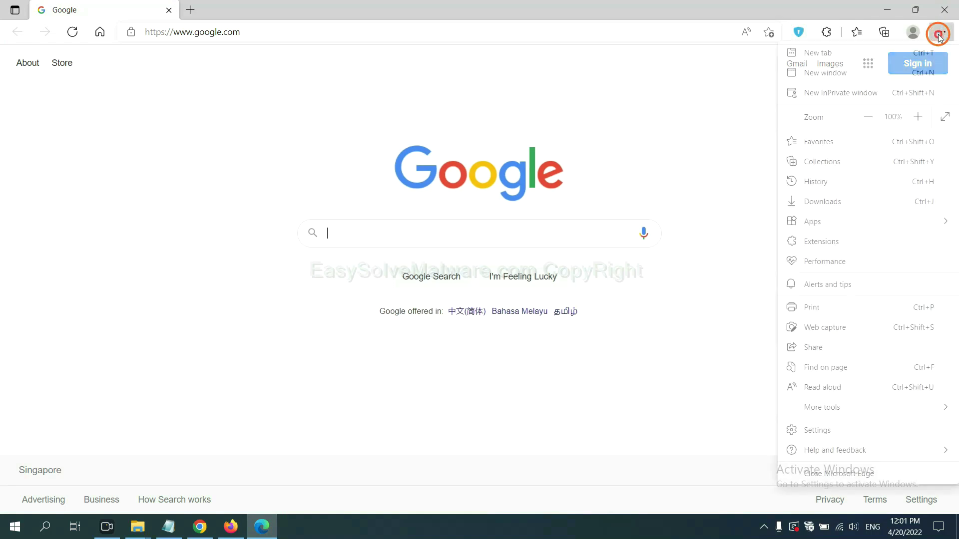
pyautogui.rightClick(826, 243)
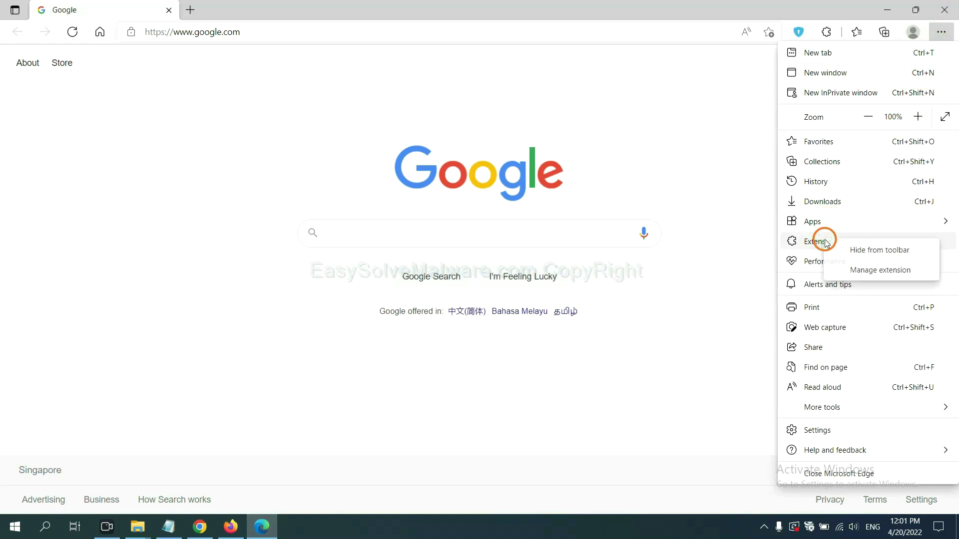
pyautogui.click(861, 270)
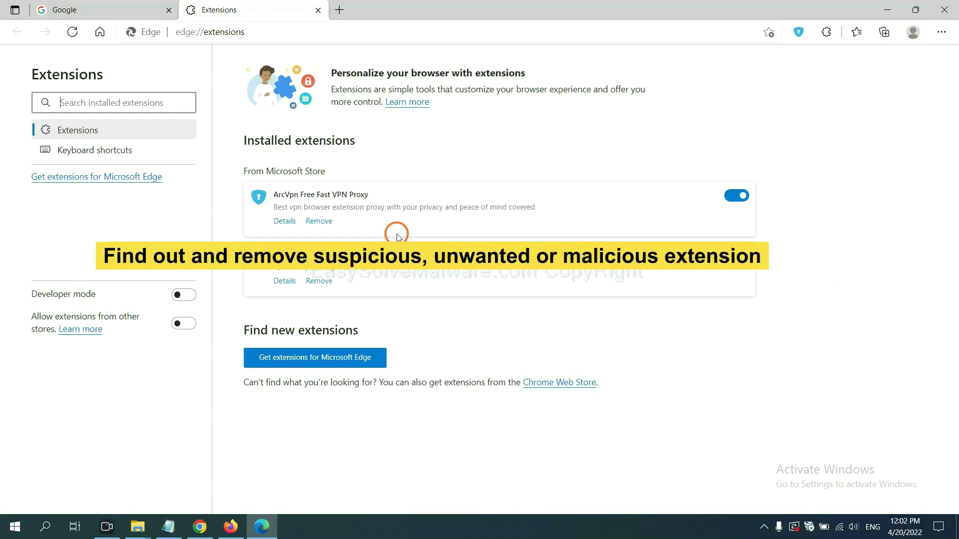
pyautogui.click(327, 222)
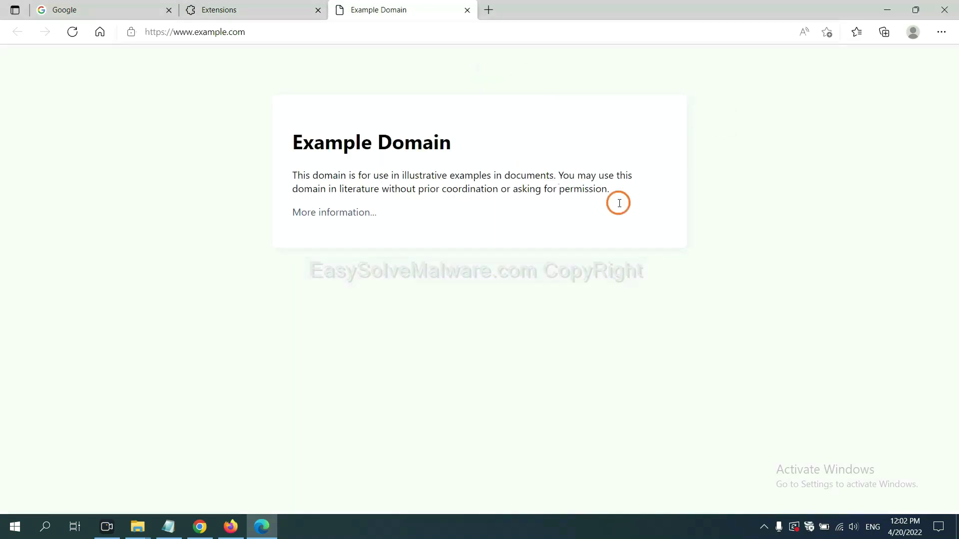
pyautogui.click(955, 536)
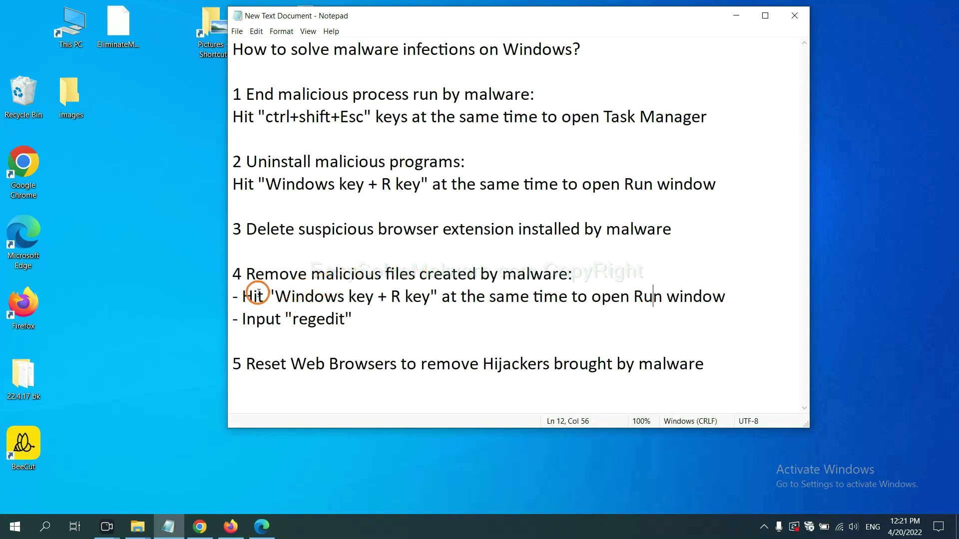
# Step: After reviewing step 4 of the notes, run regedit from the Run dialog to open Registry Editor
pyautogui.moveTo(245, 296); pyautogui.dragTo(544, 310)
pyautogui.click(555, 300)
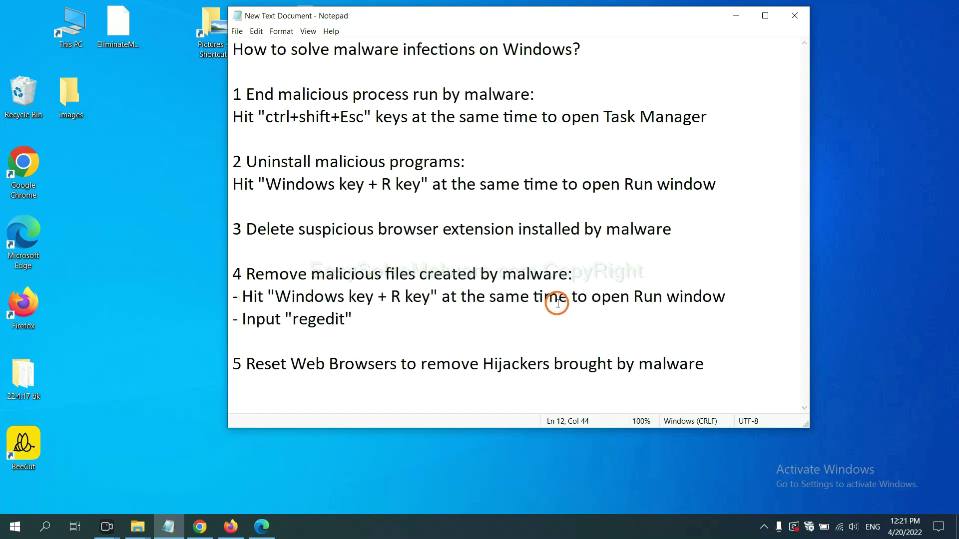
pyautogui.press('super+r')
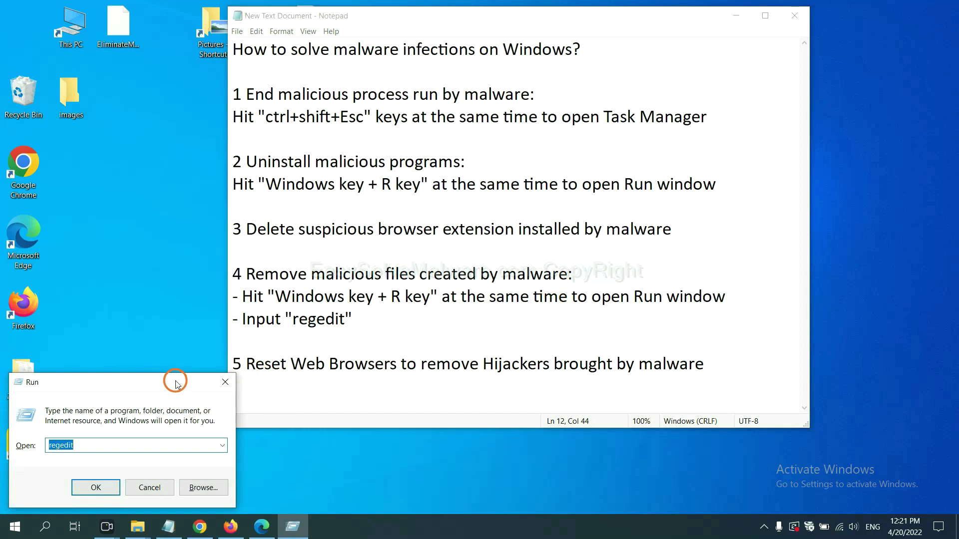
pyautogui.moveTo(176, 379); pyautogui.dragTo(767, 197)
pyautogui.click(677, 263)
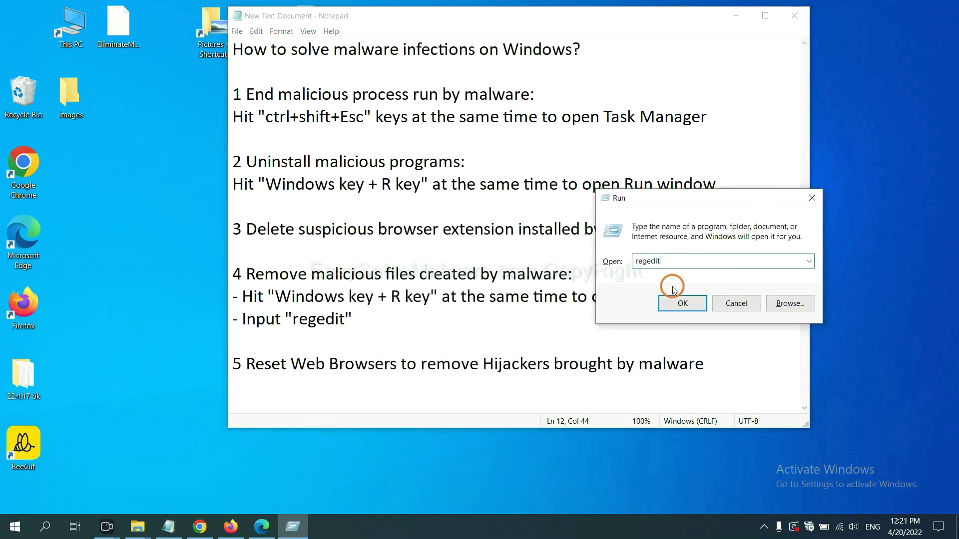
pyautogui.click(680, 301)
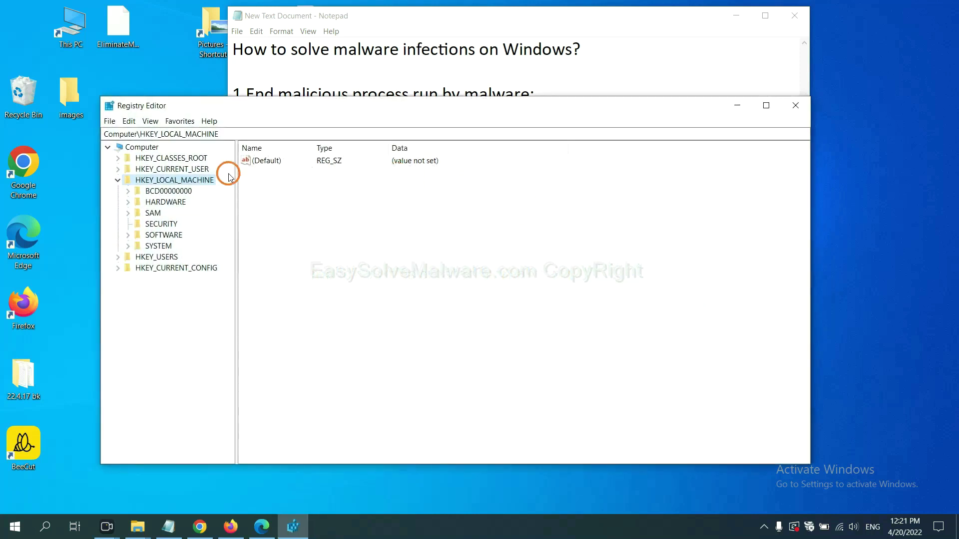
# Step: Search the registry for 'be' to find the BeeCut.exe value under FEATURE_BROWSER_EMULATION
pyautogui.click(133, 122)
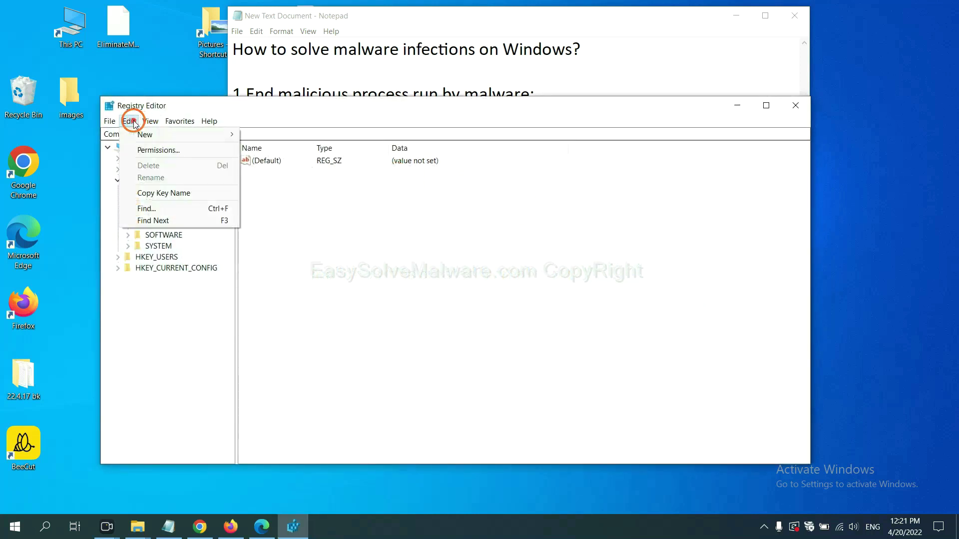
pyautogui.click(170, 210)
pyautogui.moveTo(273, 160); pyautogui.dragTo(367, 182)
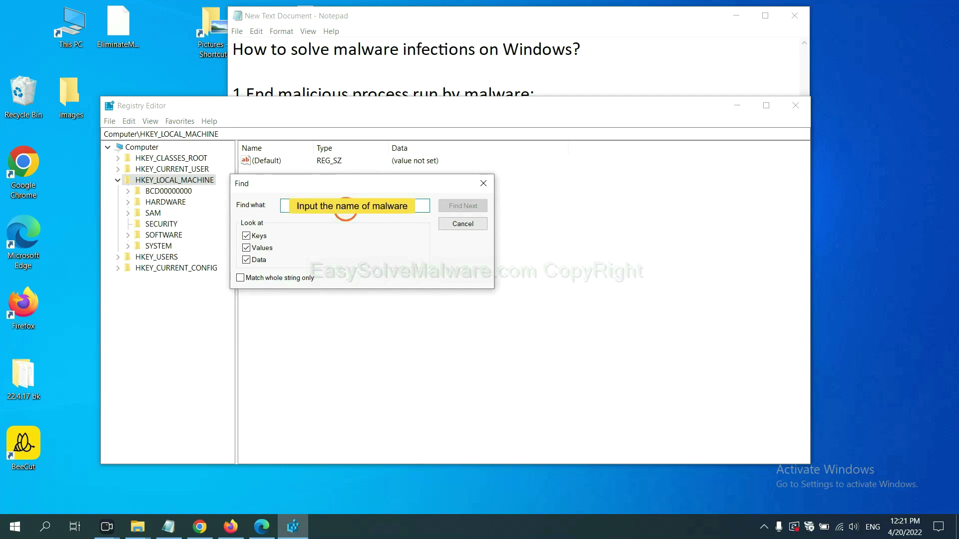
pyautogui.write('be')
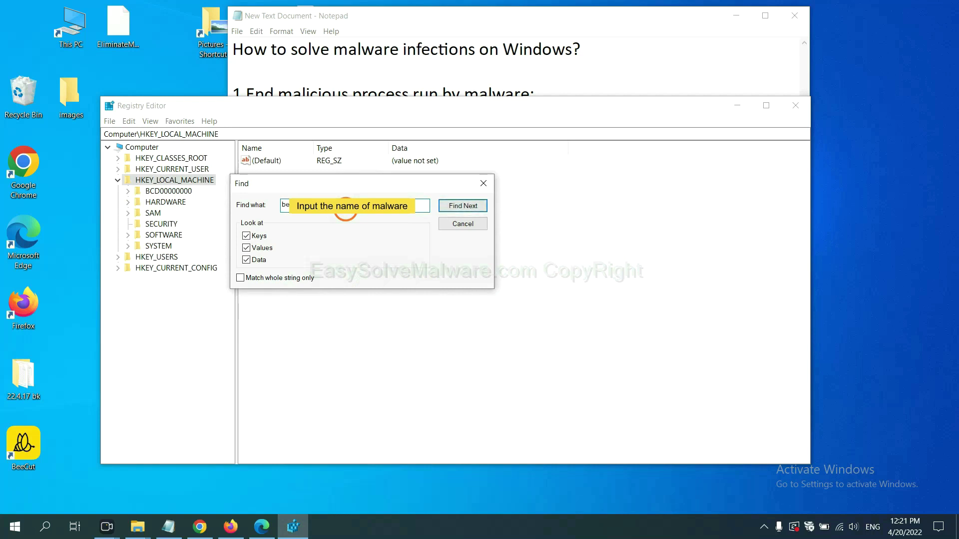
pyautogui.click(463, 206)
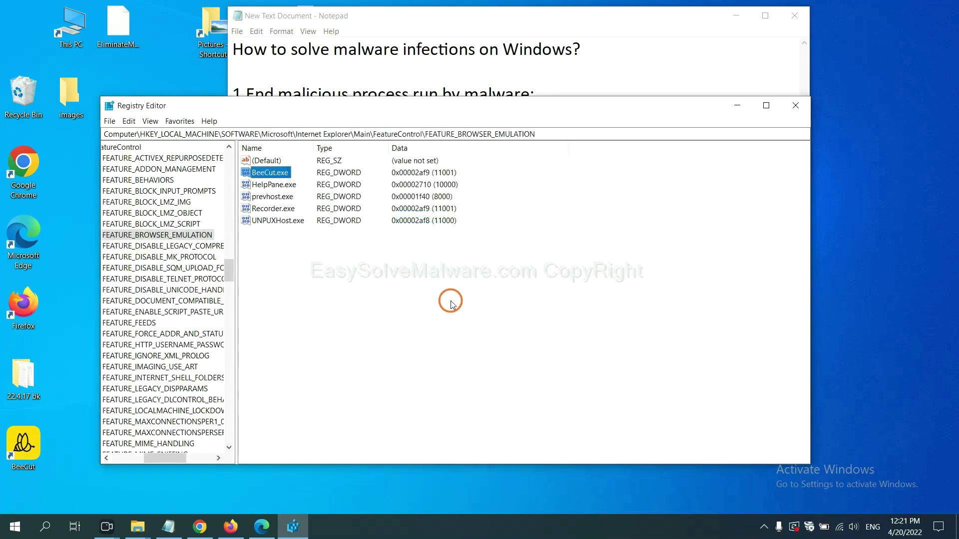
pyautogui.moveTo(160, 458); pyautogui.dragTo(153, 456)
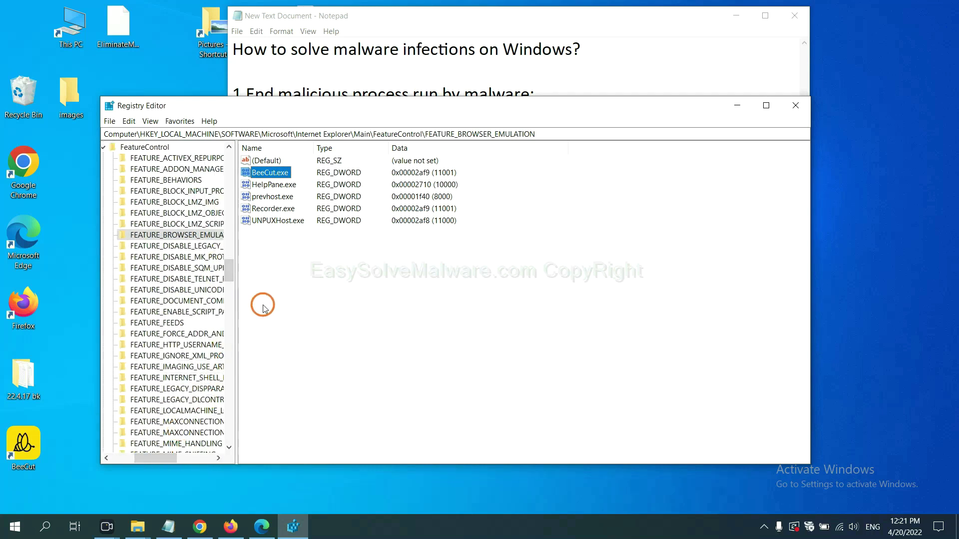
pyautogui.rightClick(195, 236)
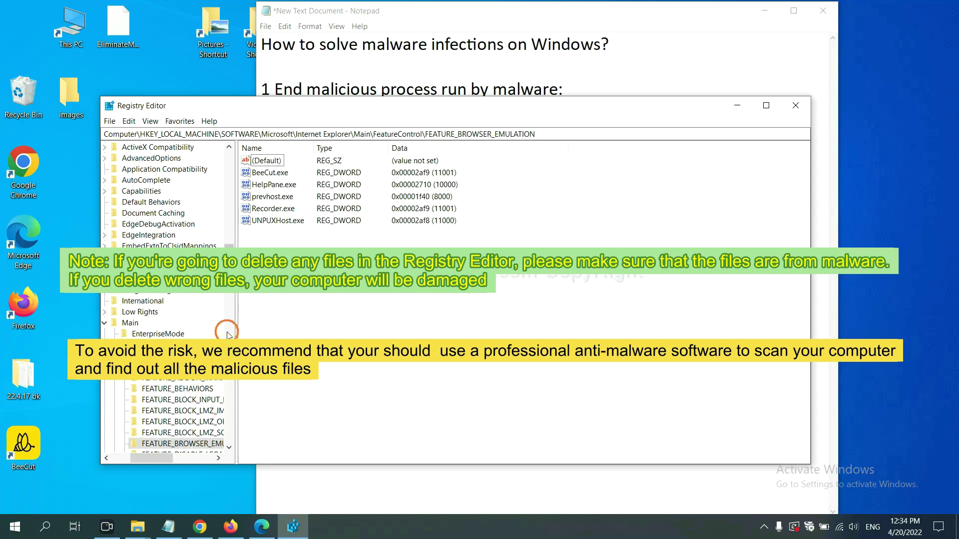
pyautogui.click(231, 252)
pyautogui.click(335, 306)
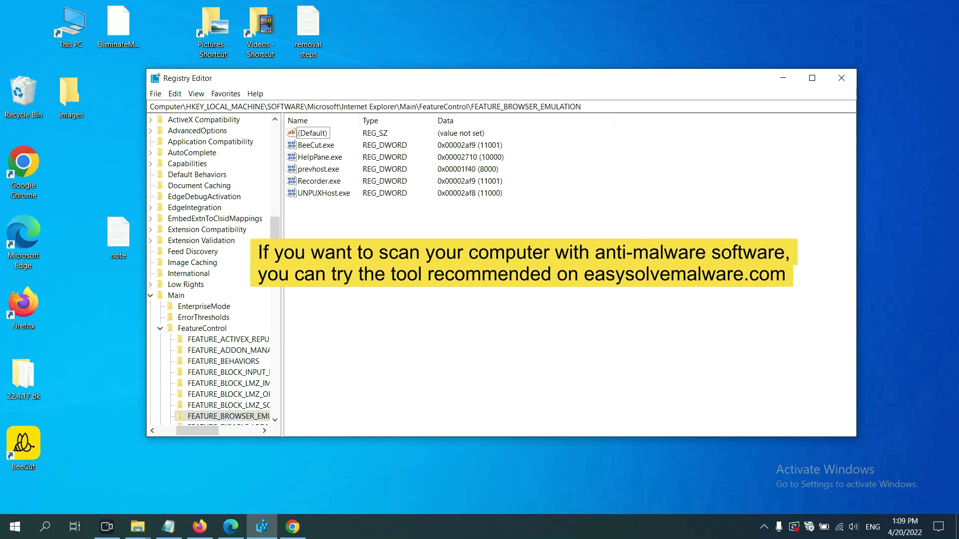
# Step: Bring Chrome forward and scroll through the easysolvemalware.com removal guide
pyautogui.click(299, 531)
pyautogui.scroll(-1, 691, 339)
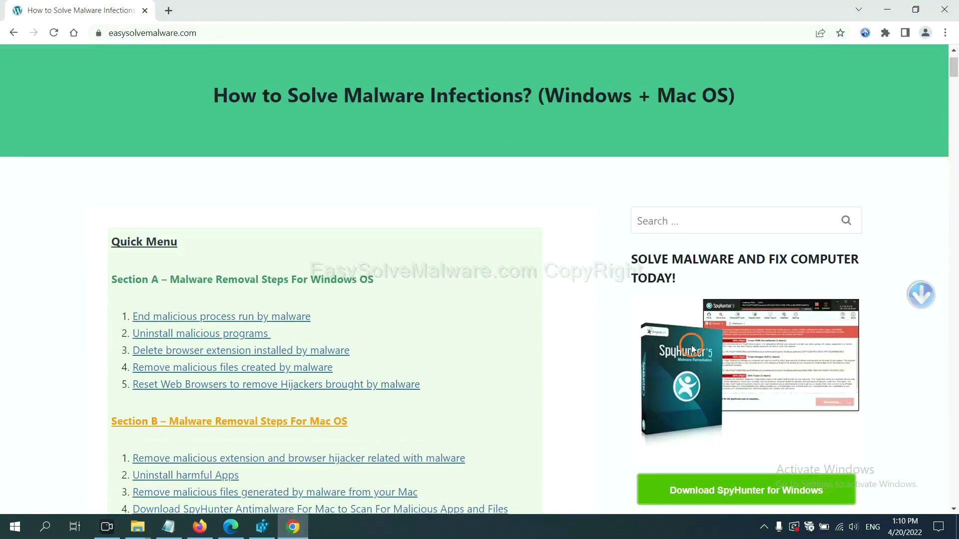
pyautogui.scroll(1, 692, 345)
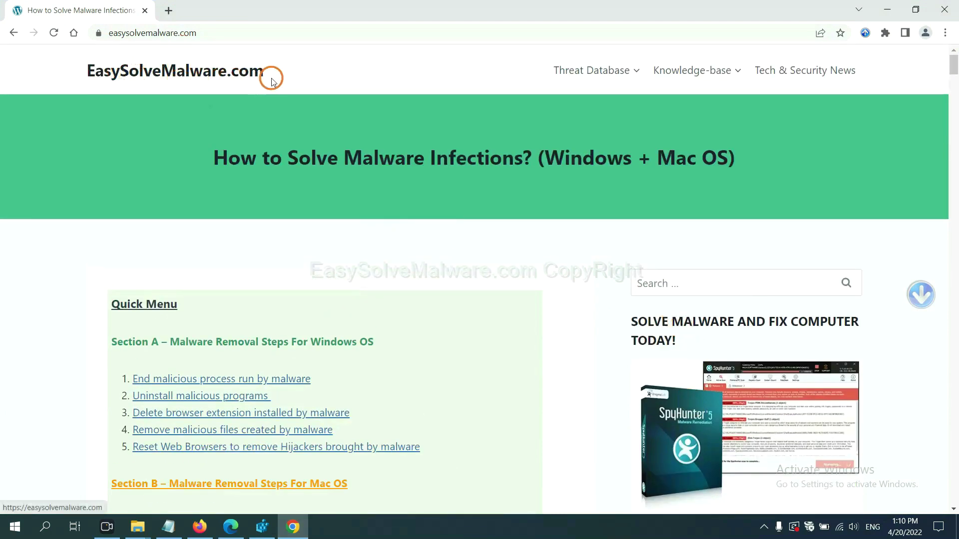
pyautogui.scroll(-3, 767, 317)
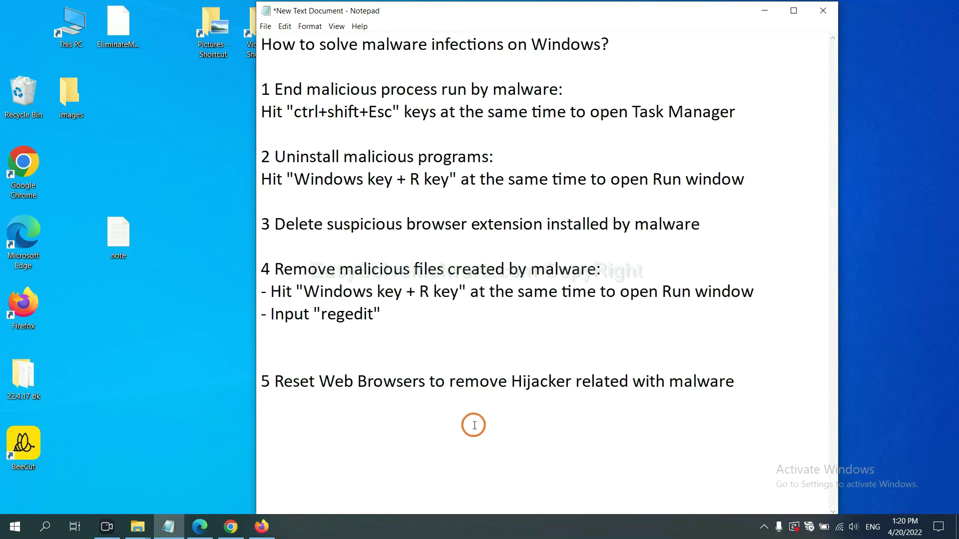
# Step: Search Chrome Settings for 're' and bring up the Restore settings to their original defaults confirmation
pyautogui.click(219, 535)
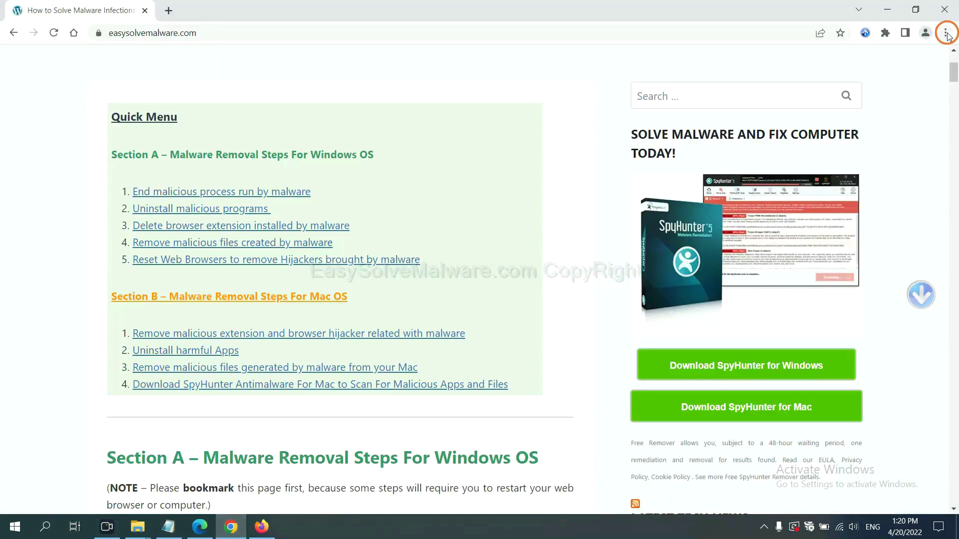
pyautogui.click(946, 33)
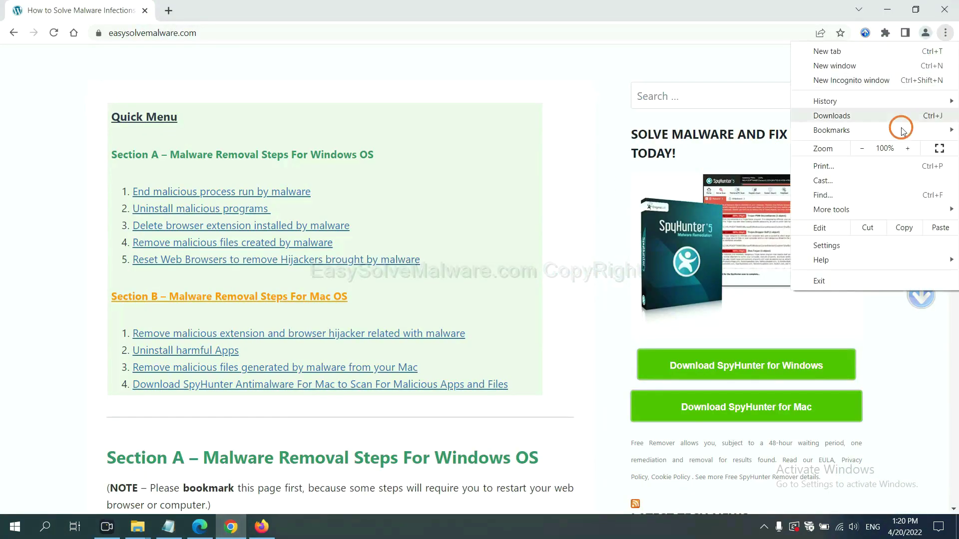
pyautogui.click(841, 242)
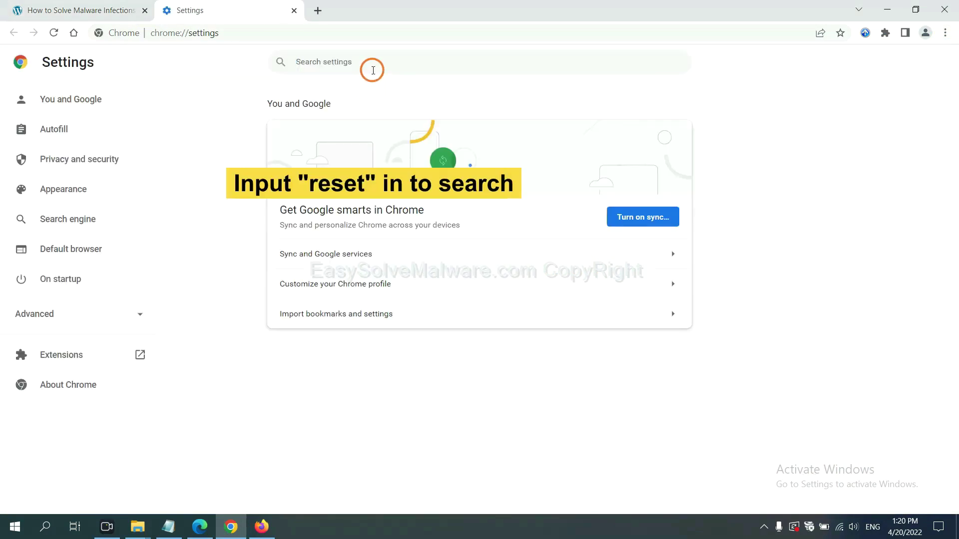
pyautogui.click(373, 70)
pyautogui.write('reset')
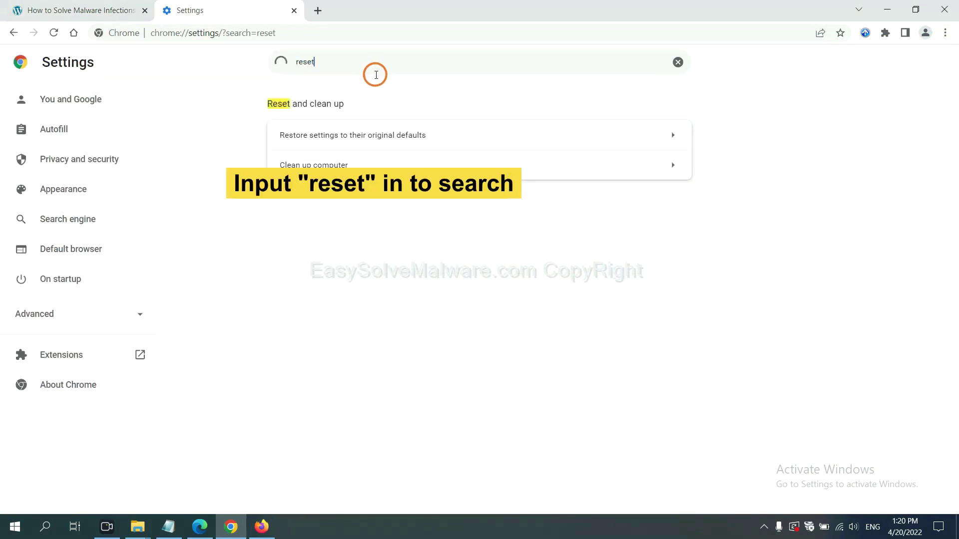
pyautogui.click(412, 139)
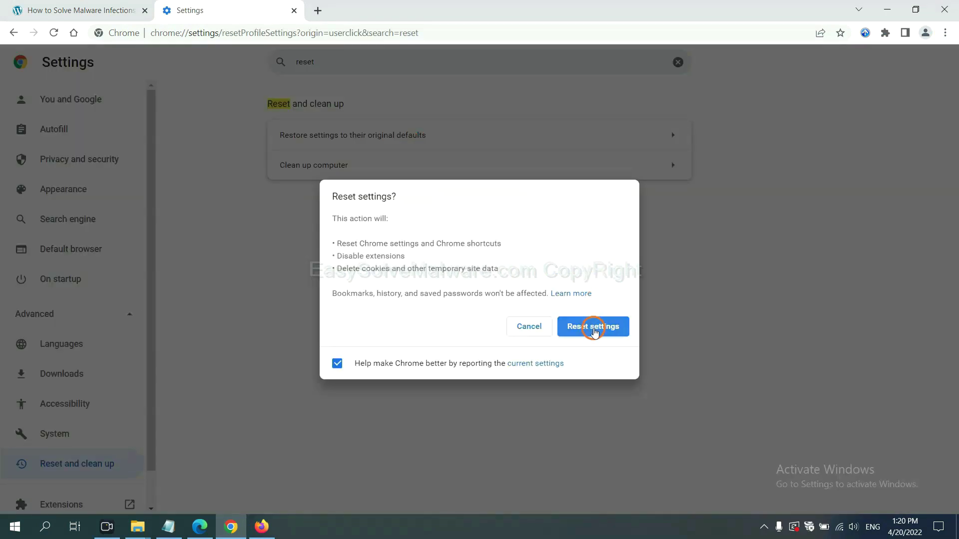
# Step: From Firefox's troubleshooting information page, bring up the Refresh Firefox confirmation, then switch to Edge
pyautogui.click(262, 527)
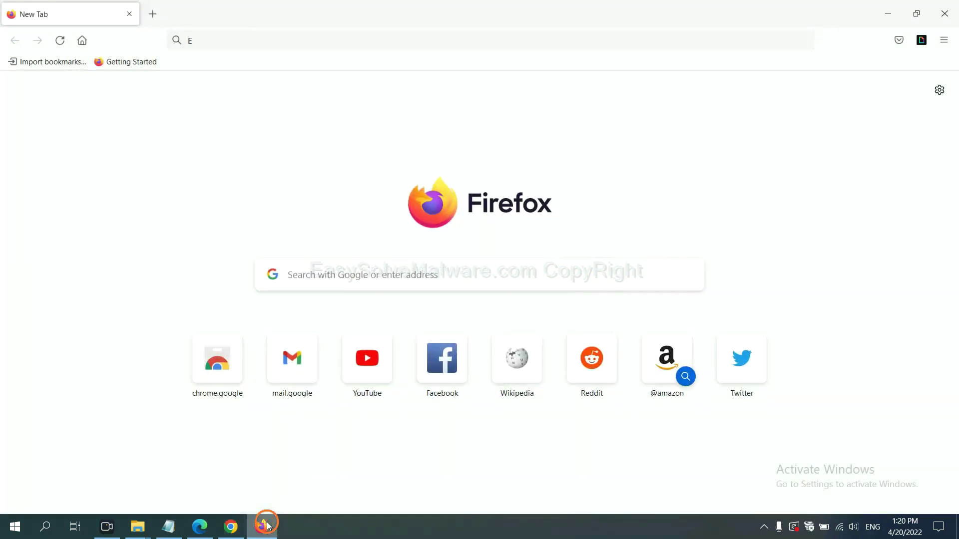
pyautogui.click(943, 42)
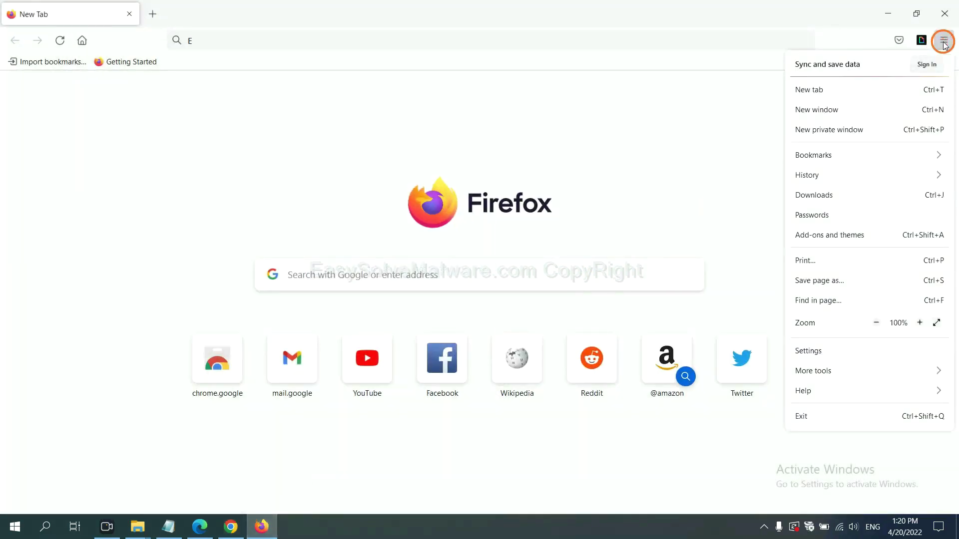
pyautogui.click(825, 389)
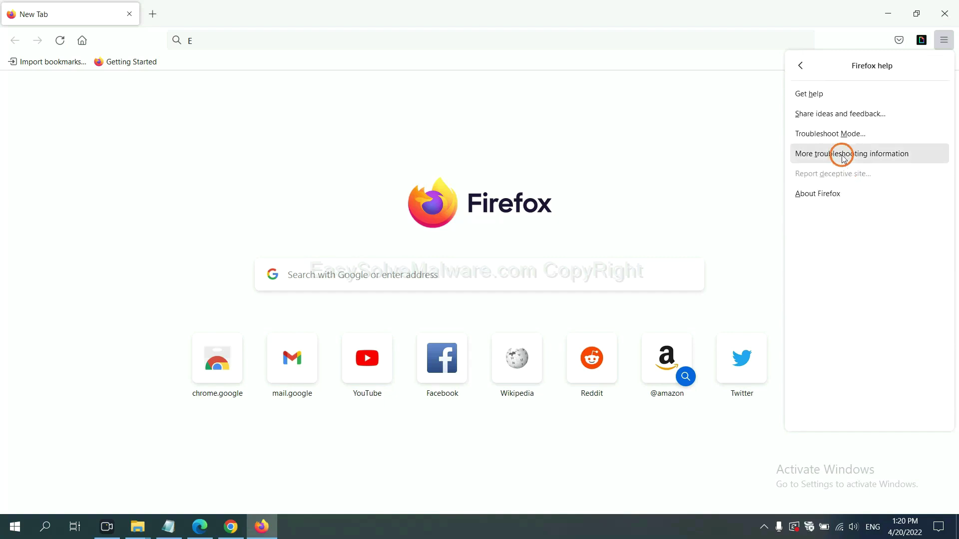
pyautogui.click(842, 156)
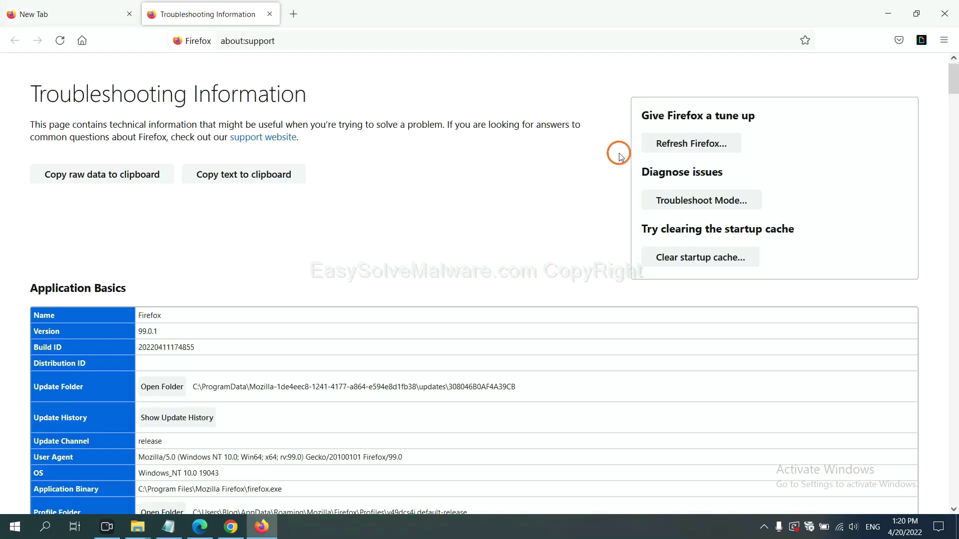
pyautogui.click(674, 146)
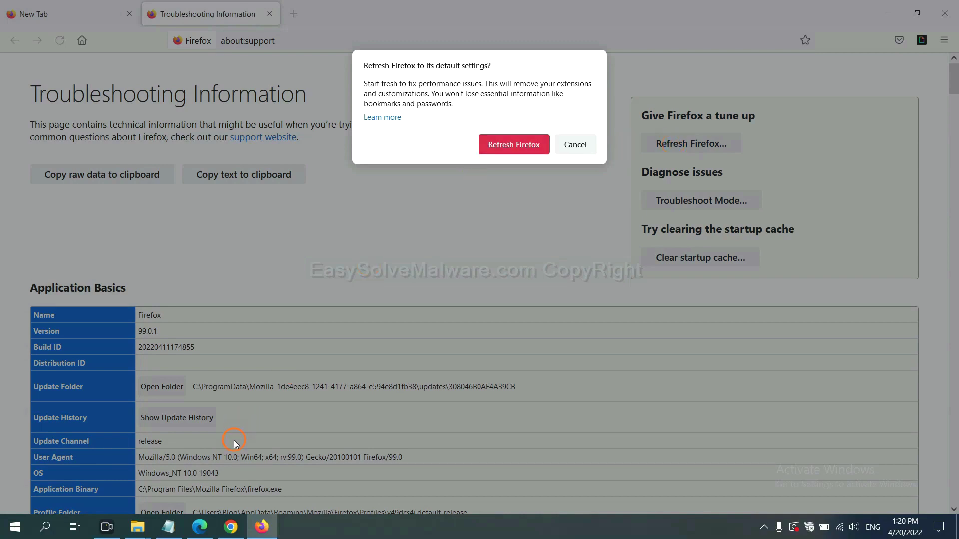
pyautogui.click(200, 527)
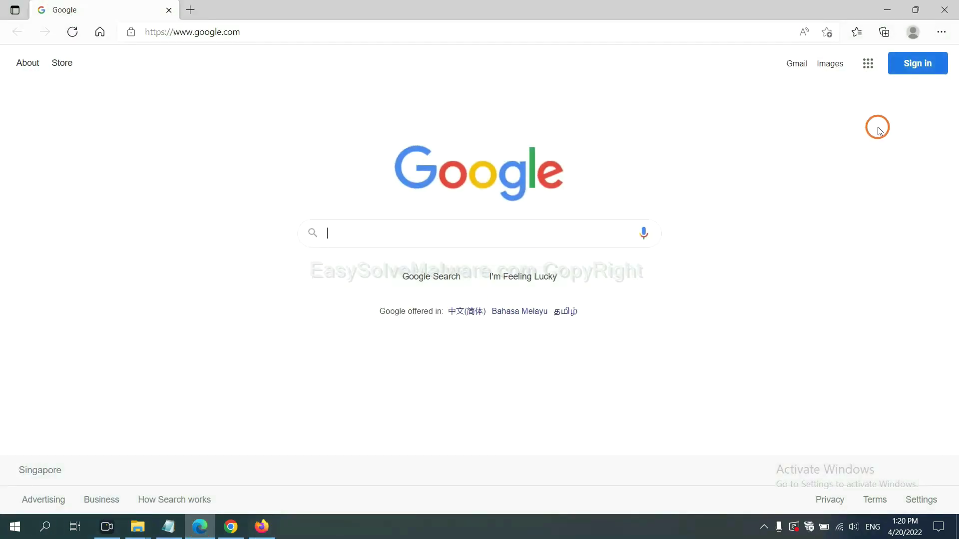
# Step: Search Edge Settings for 'reset' and bring up the Restore settings to their default values confirmation
pyautogui.click(941, 33)
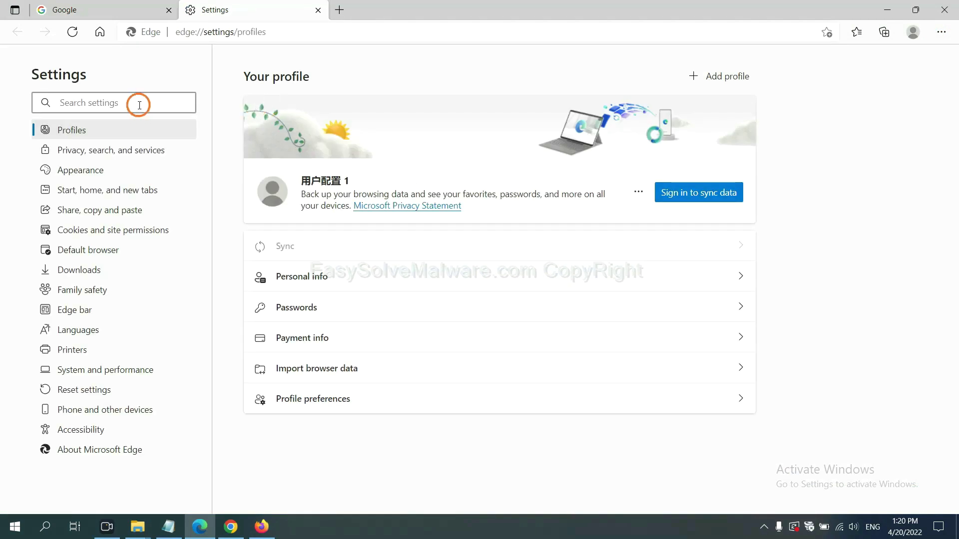
pyautogui.write('re')
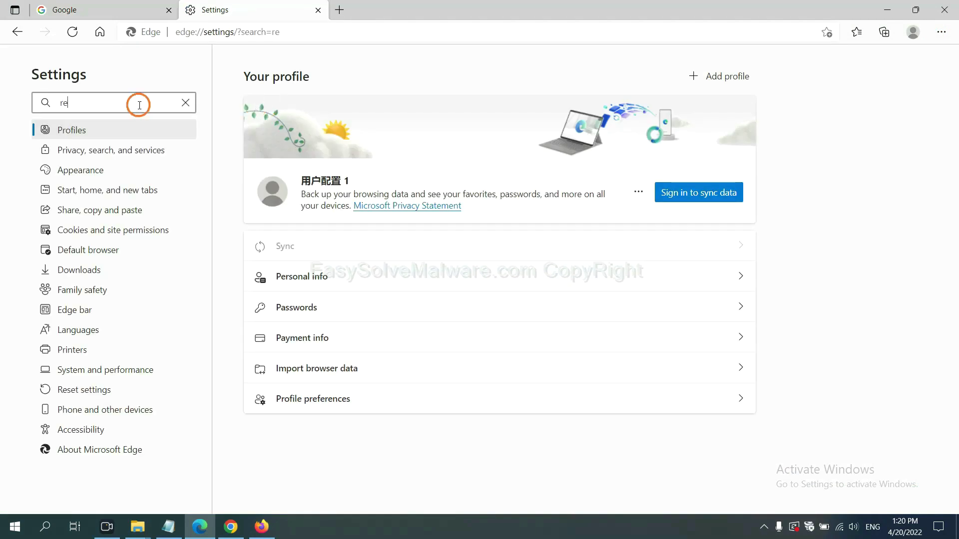
pyautogui.write('set')
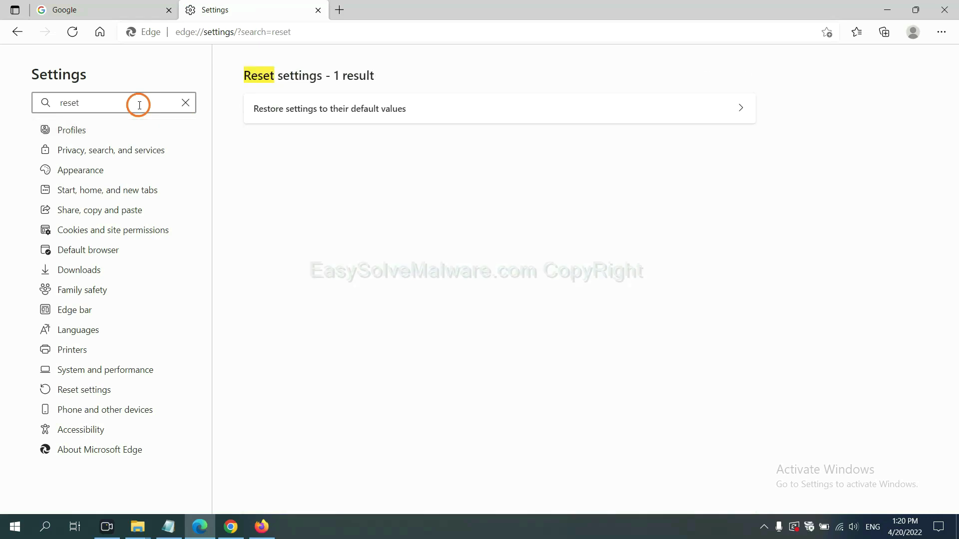
pyautogui.click(336, 104)
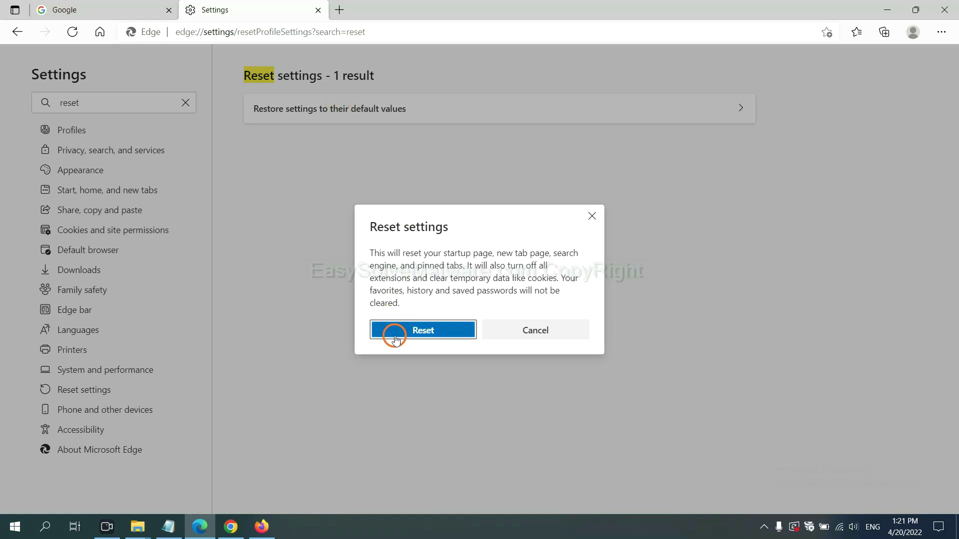